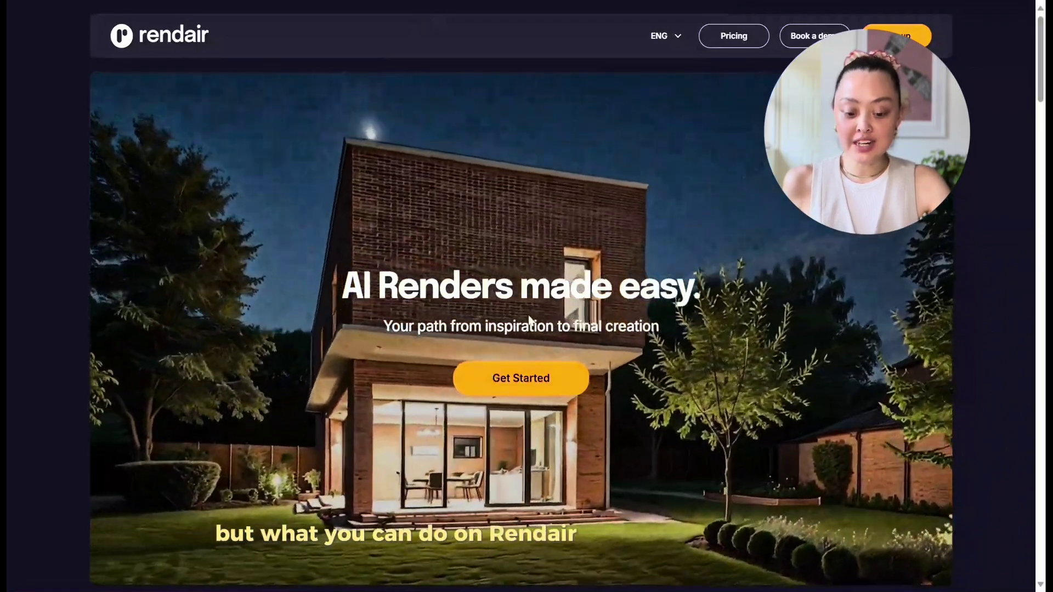
Look through the AI tools presented on the Rendair homepage, from text to render through to AI video creation
scroll(528, 317, "down", 9)
scroll(530, 319, "down", 1)
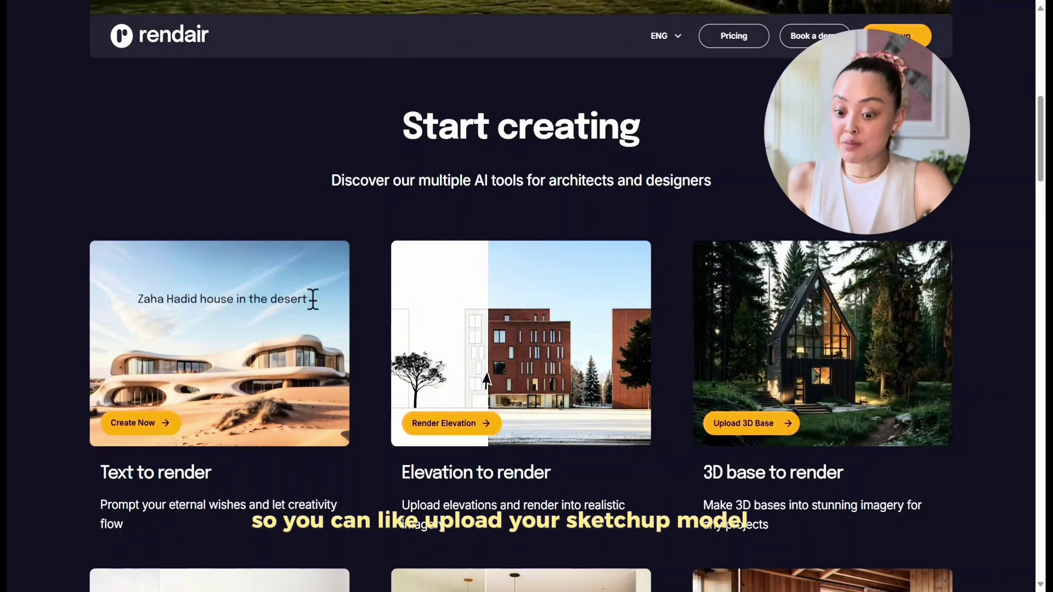
scroll(521, 329, "down", 5)
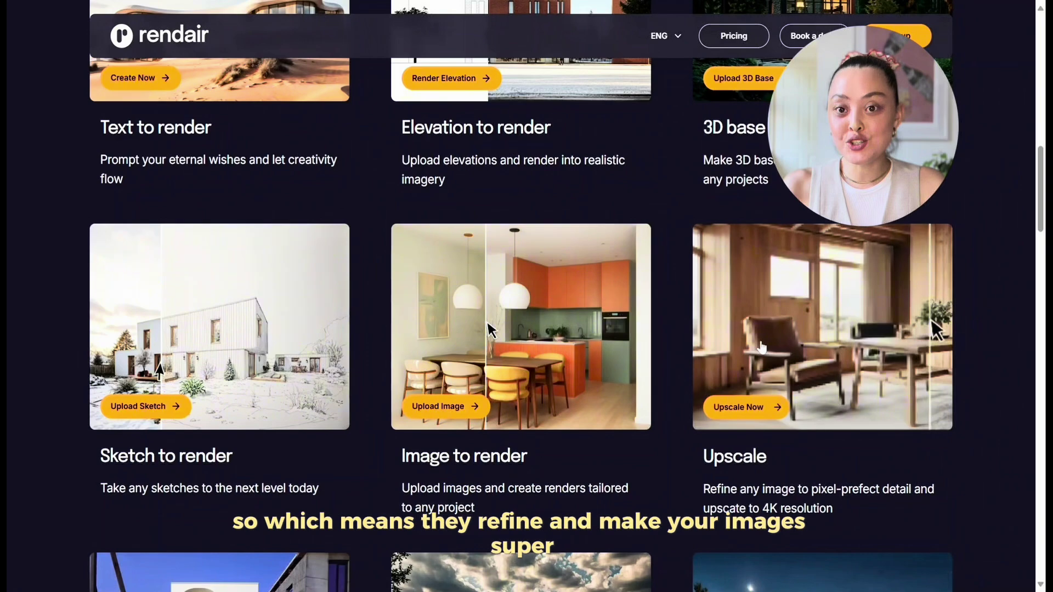
scroll(762, 345, "down", 5)
scroll(761, 347, "down", 1)
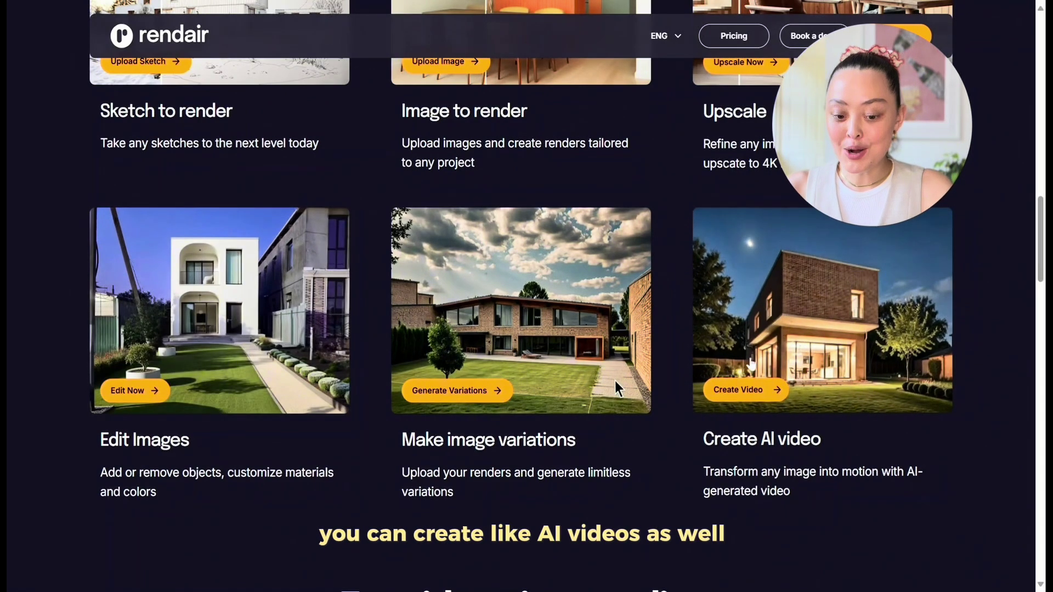
scroll(679, 219, "up", 15)
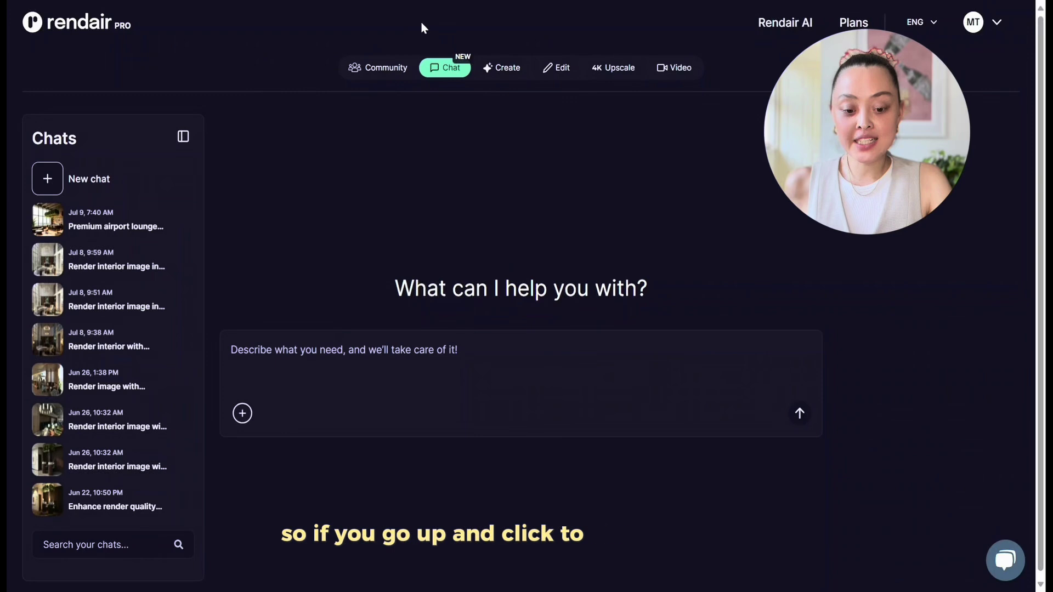
Browse the featured community creations with their prompts and the available video tutorials for inspiration
left_click(384, 70)
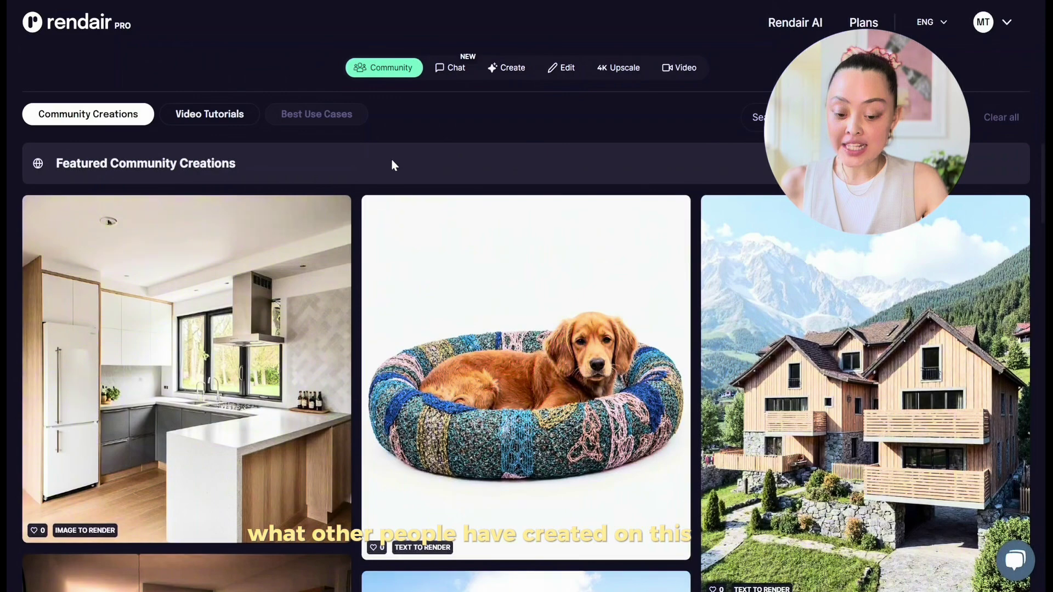
mouse_move(428, 401)
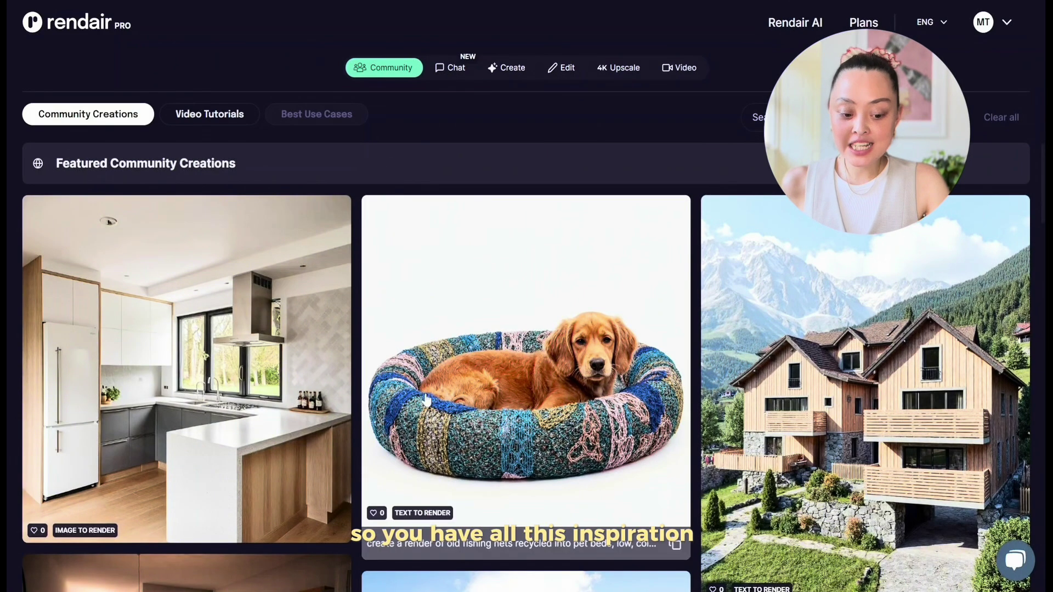
mouse_move(285, 374)
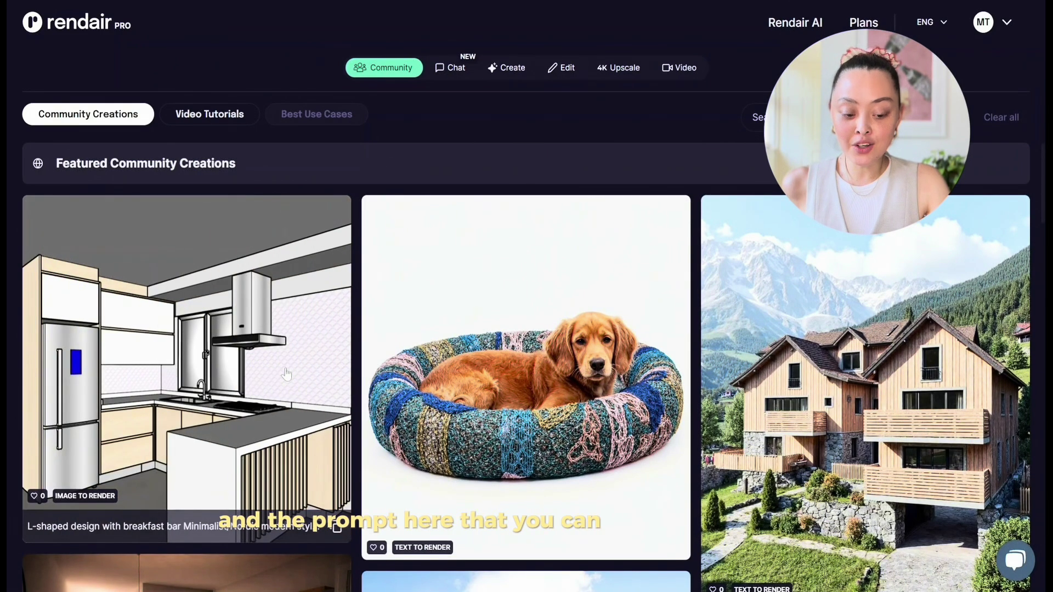
scroll(286, 375, "down", 1)
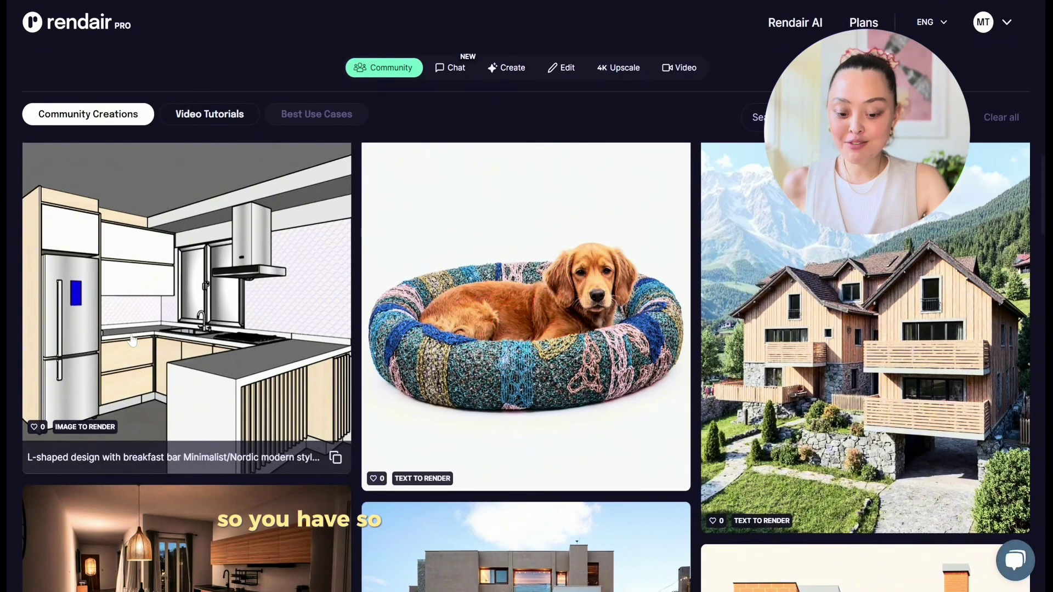
scroll(214, 275, "down", 8)
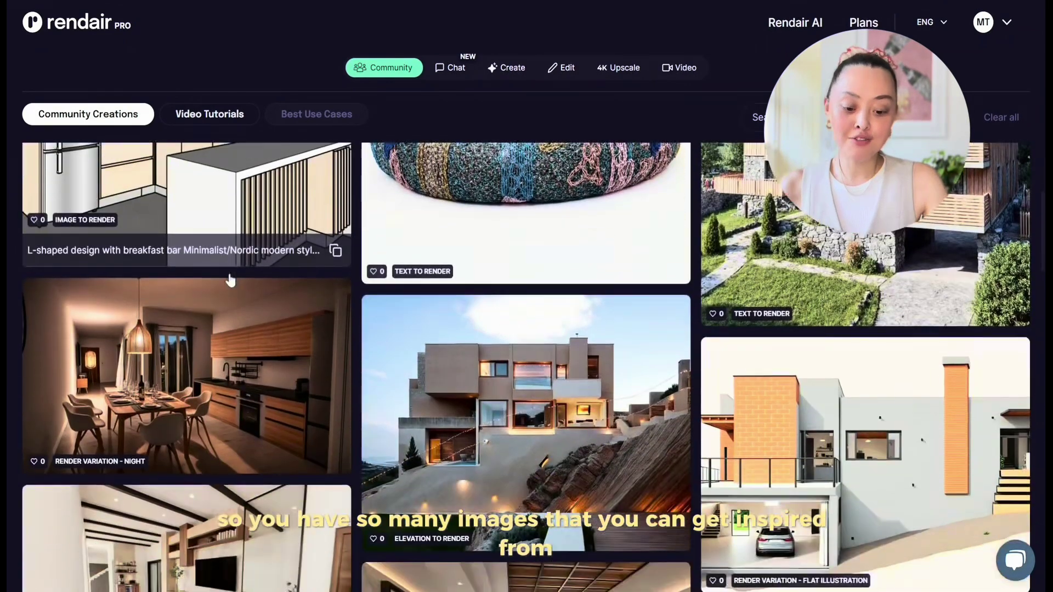
scroll(227, 277, "down", 2)
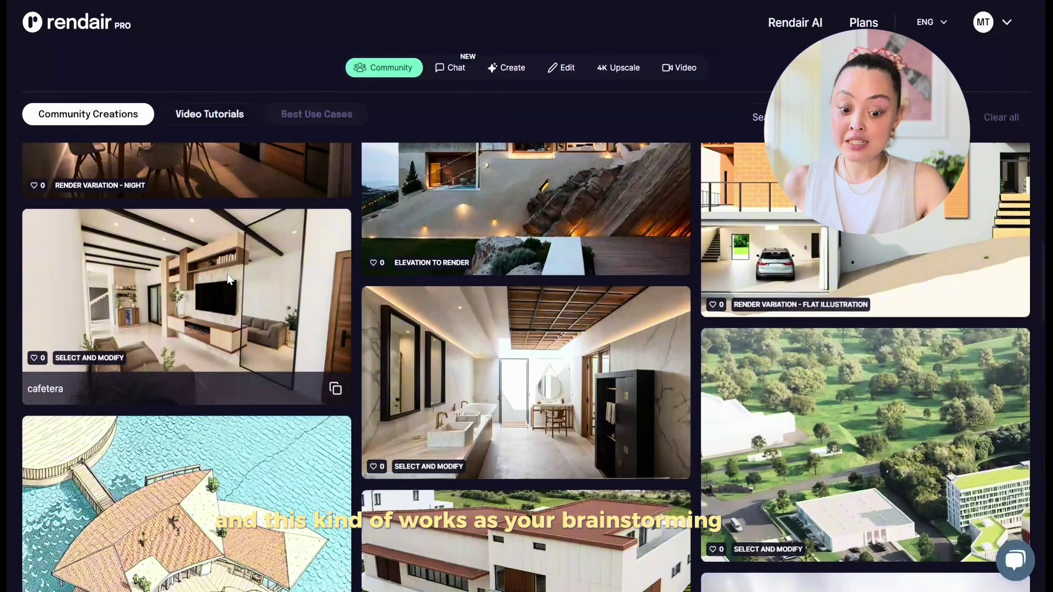
scroll(235, 314, "down", 2)
scroll(235, 314, "down", 2)
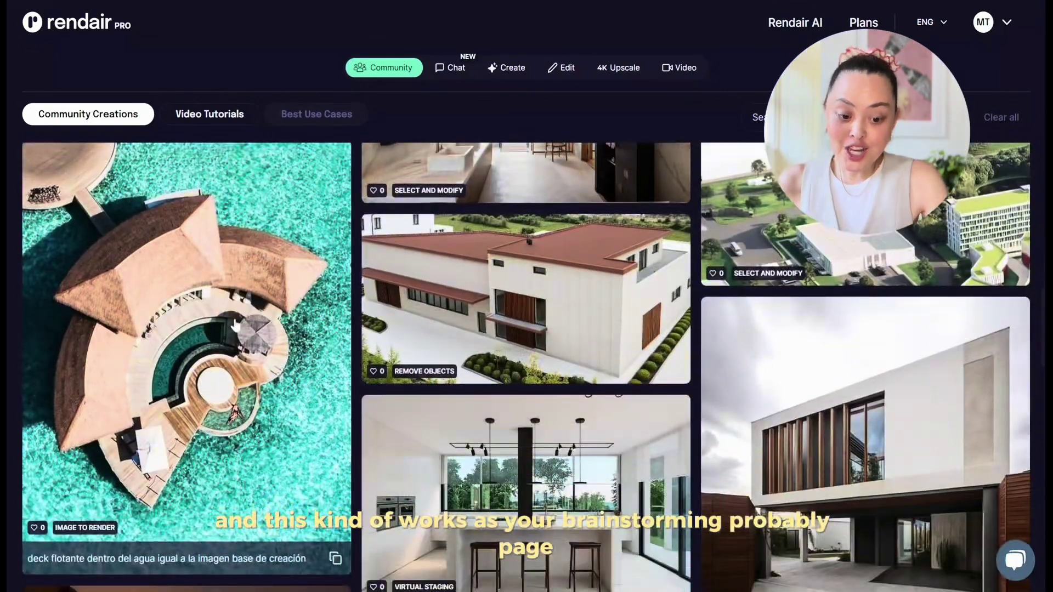
scroll(235, 327, "down", 1)
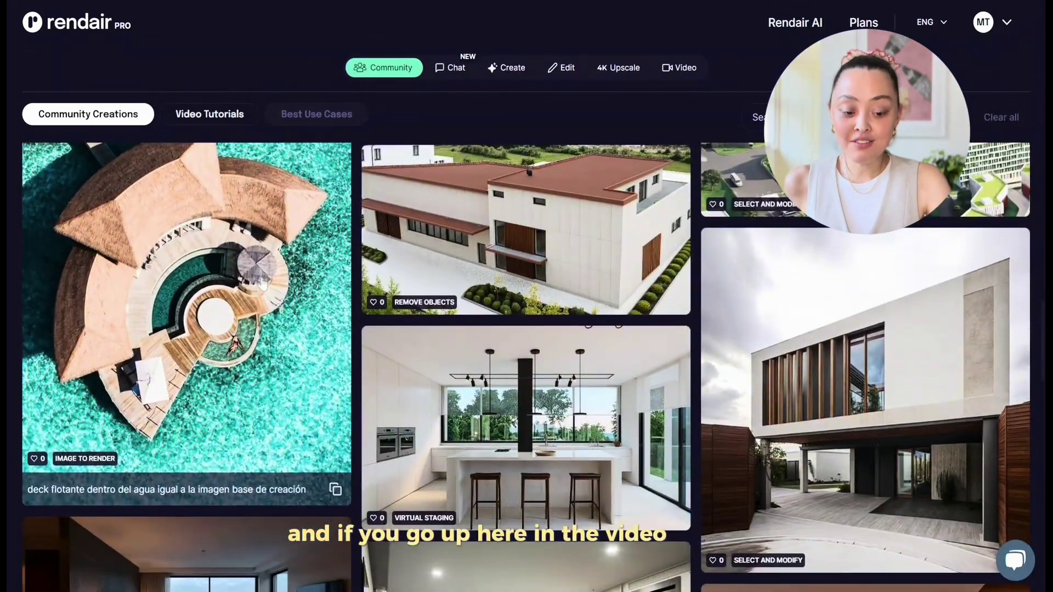
left_click(198, 116)
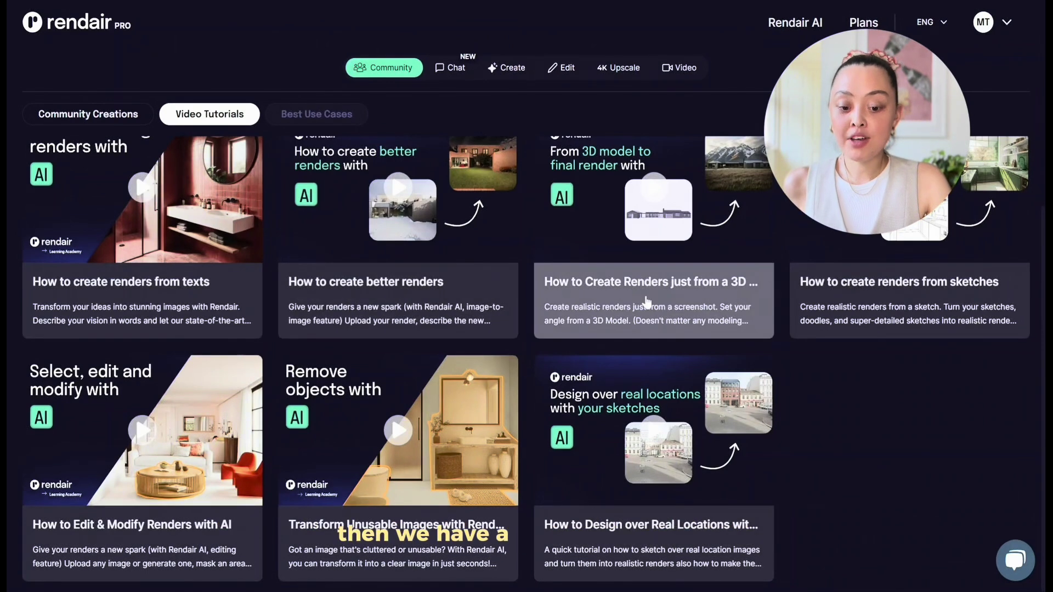
View the chat assistant and examine the rendering tools offered for creating images, including their previews
left_click(445, 68)
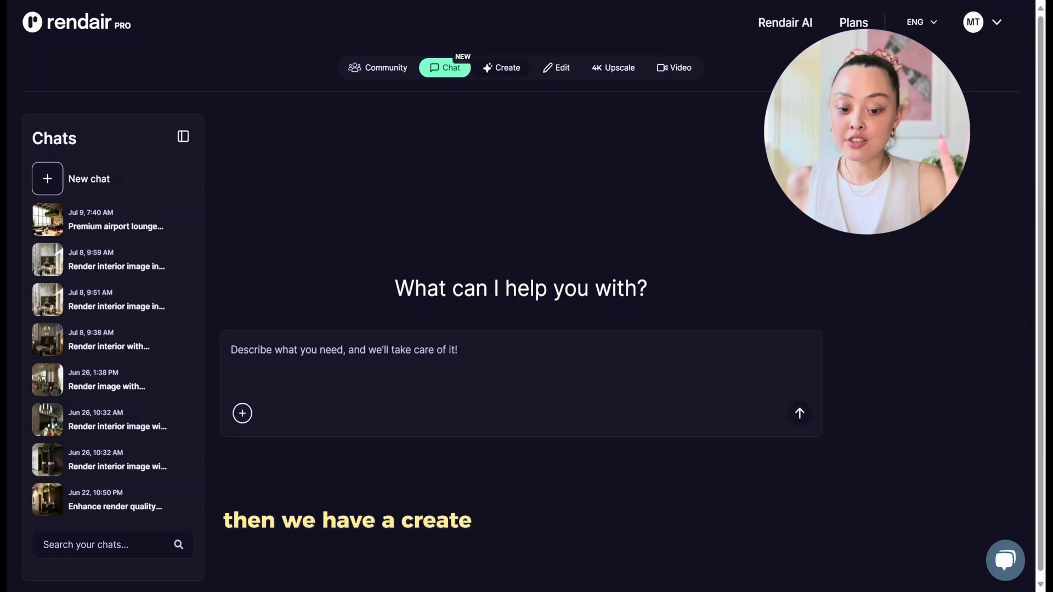
left_click(503, 69)
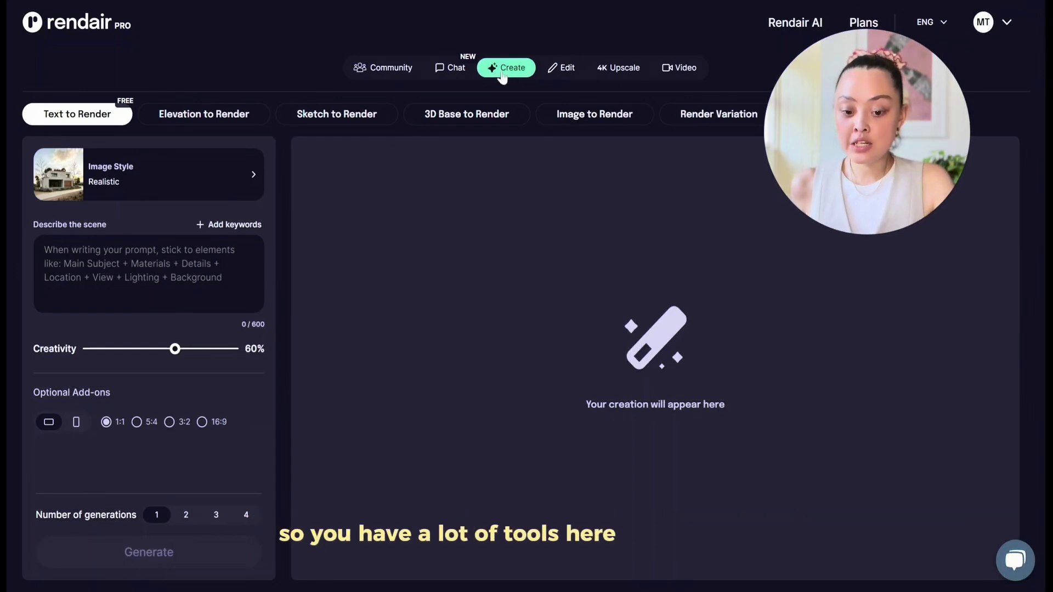
mouse_move(427, 125)
mouse_move(192, 119)
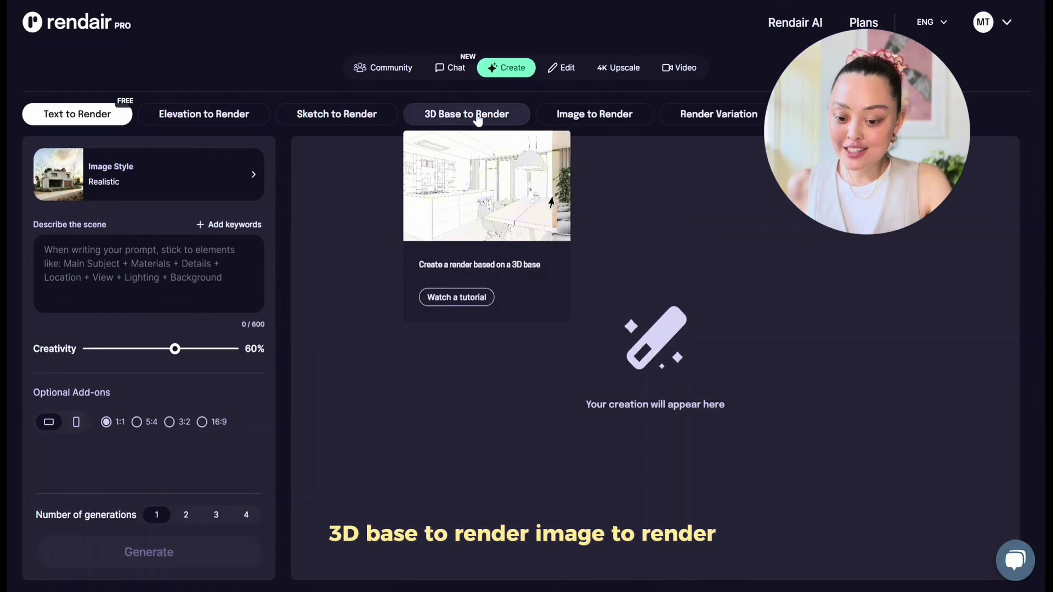
mouse_move(560, 119)
mouse_move(712, 116)
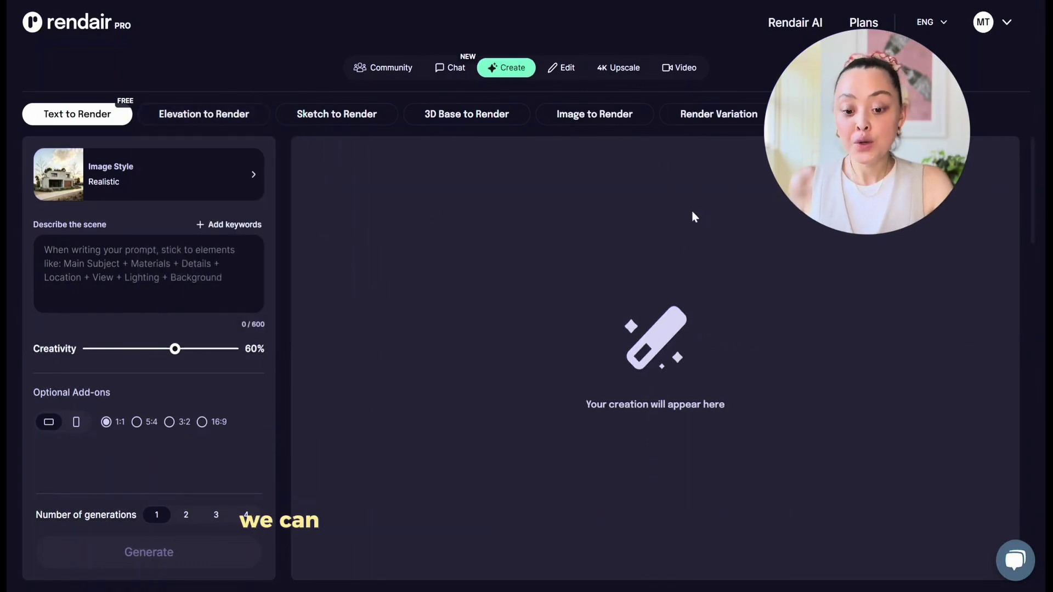
Look over the image editing, 4K upscaling and image-to-video tools
left_click(562, 70)
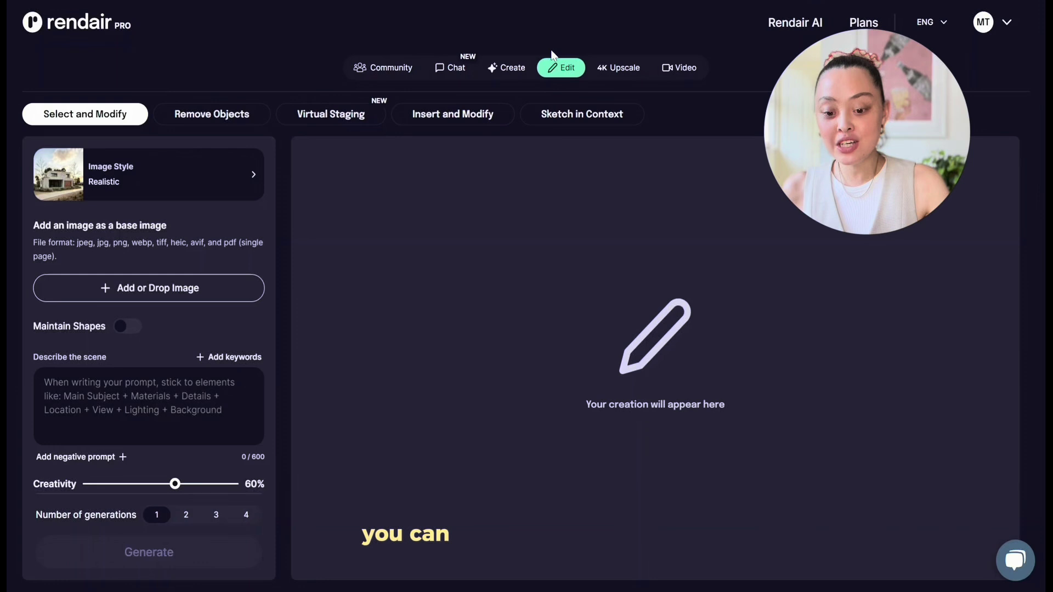
left_click(613, 76)
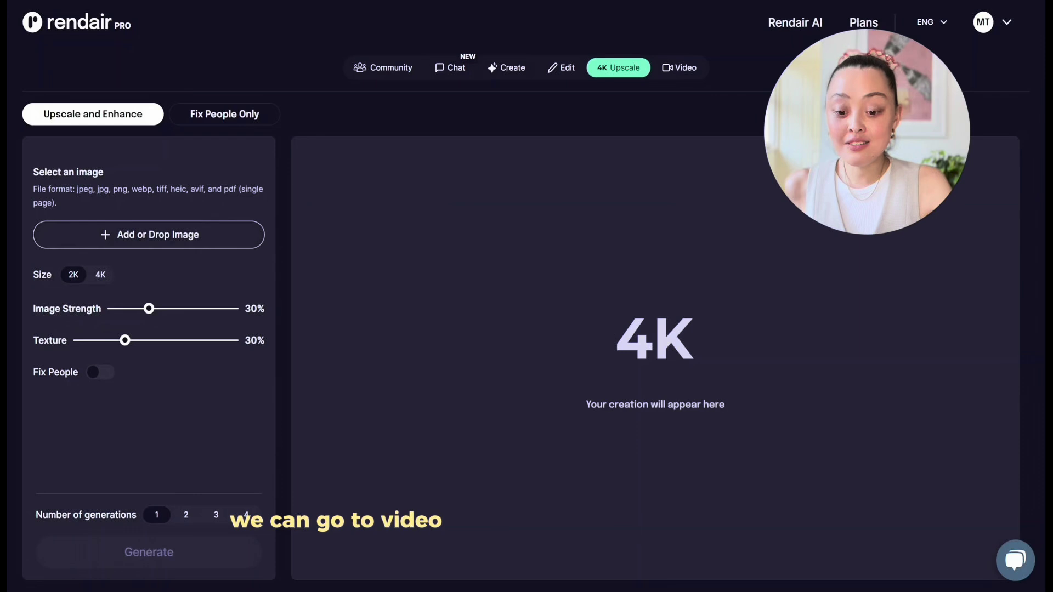
left_click(681, 67)
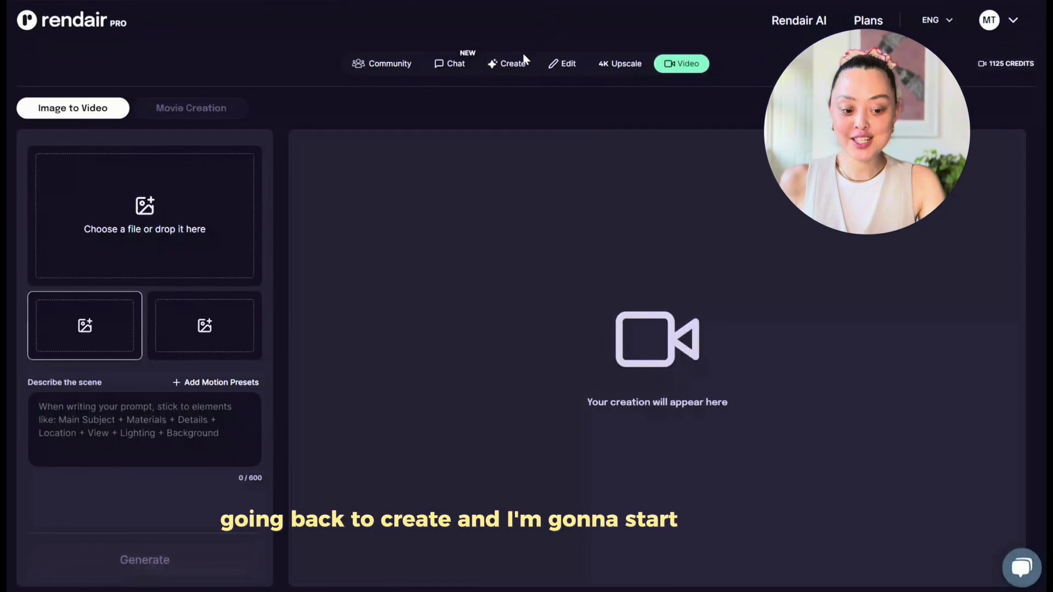
Return to the Text to Render creation tool and confirm Realistic as the image style
left_click(509, 66)
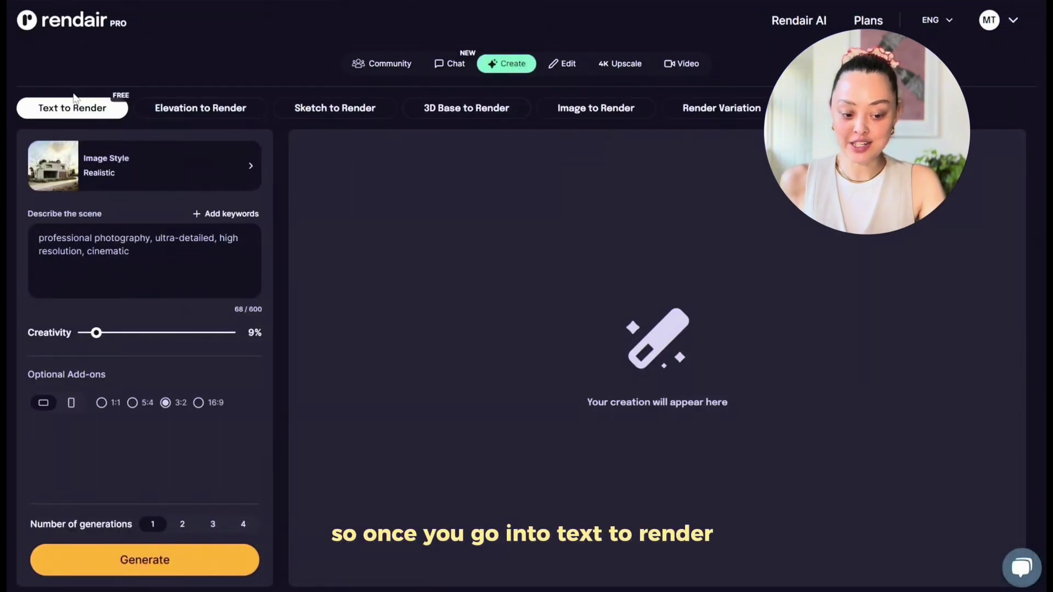
mouse_move(73, 121)
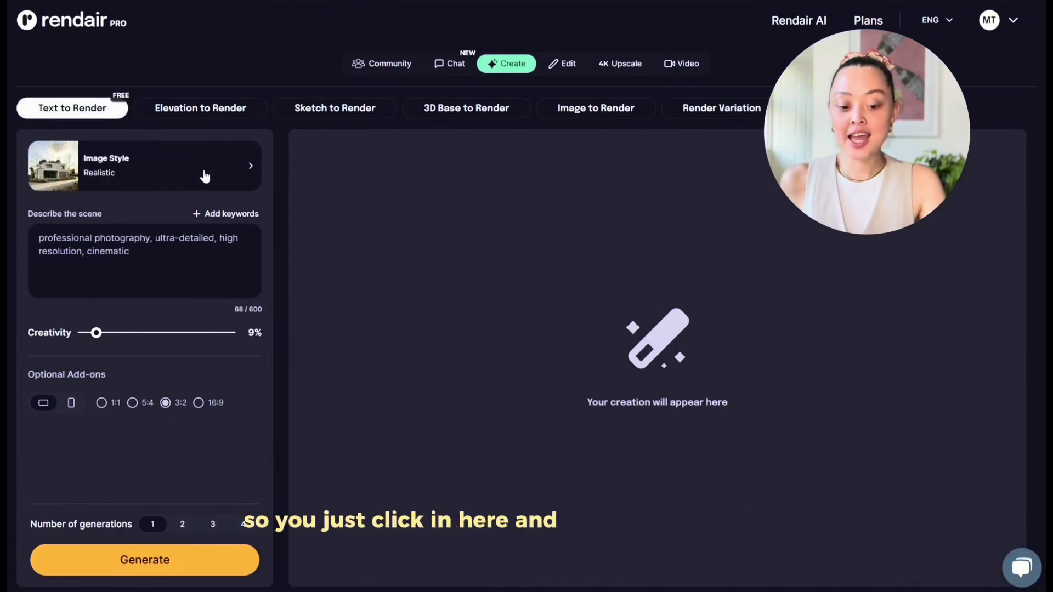
left_click(161, 167)
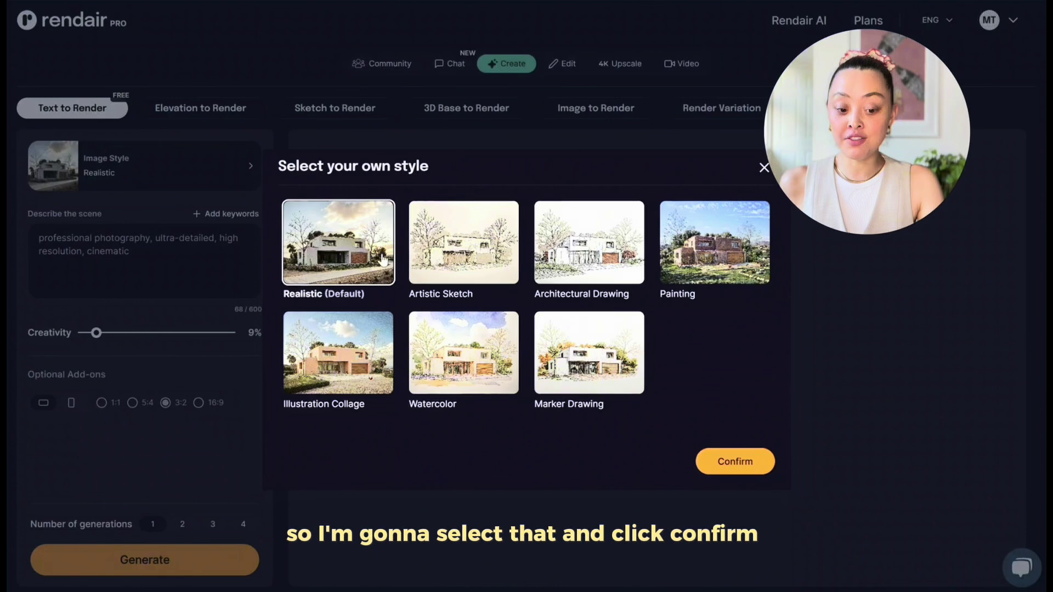
left_click(735, 461)
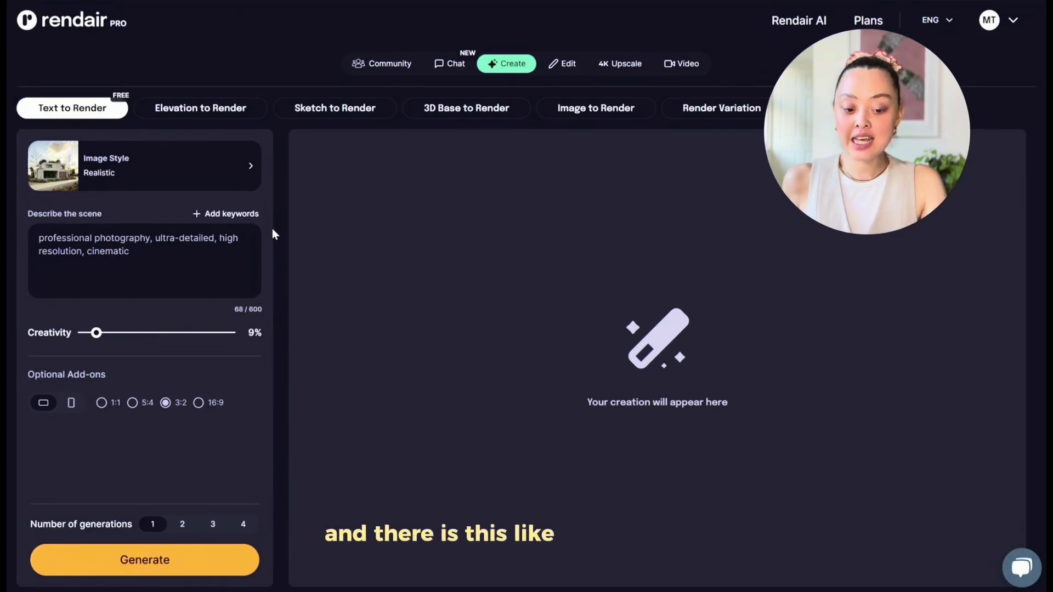
Review the suggested prompt keywords for view, space type, design style, material, weather and lighting, without selecting any
left_click(201, 215)
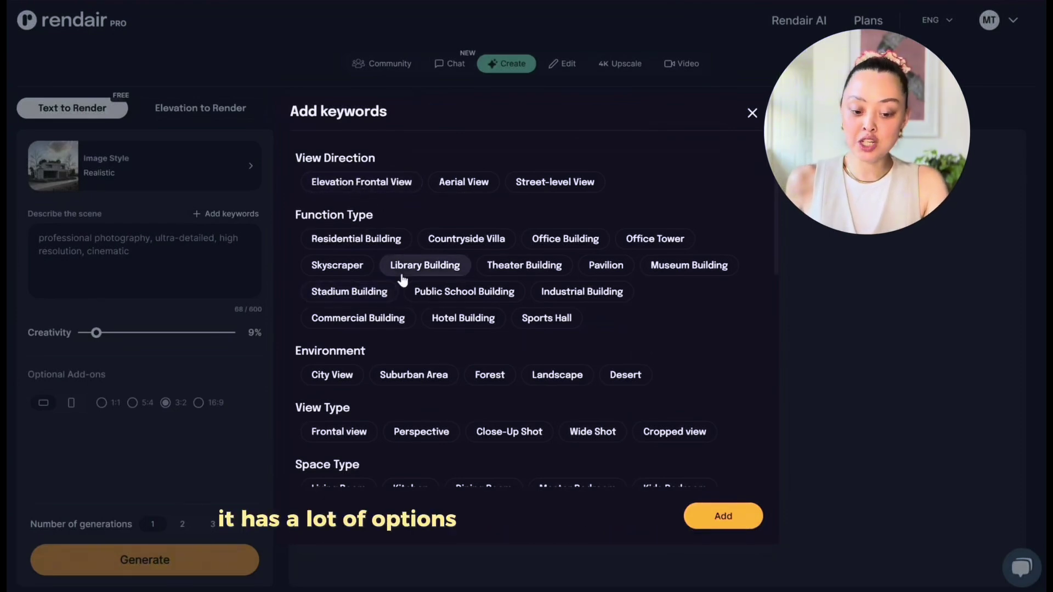
scroll(402, 281, "down", 2)
scroll(416, 274, "down", 2)
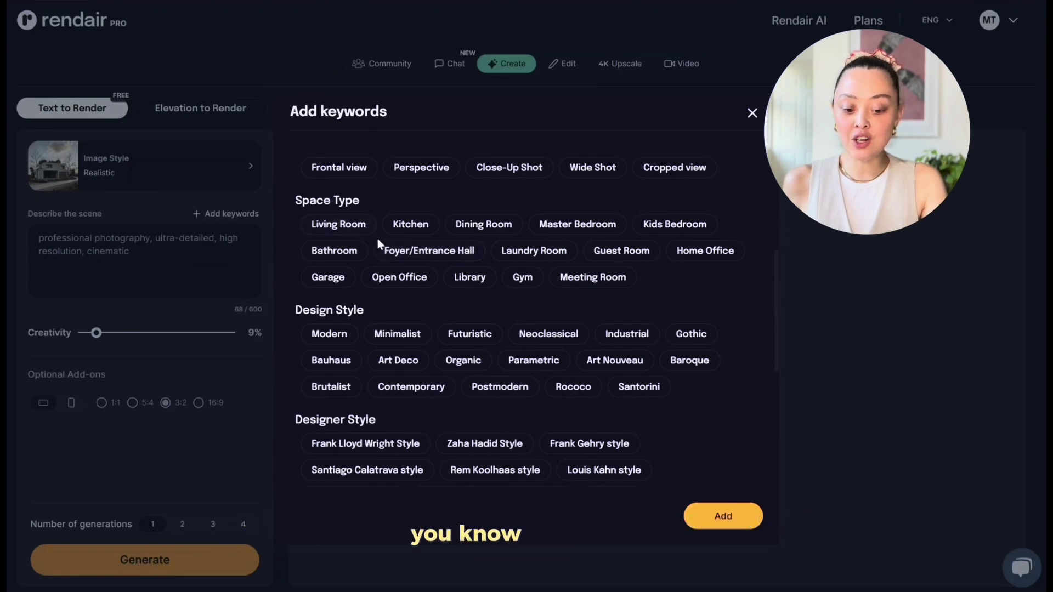
scroll(378, 282, "down", 1)
scroll(351, 312, "down", 3)
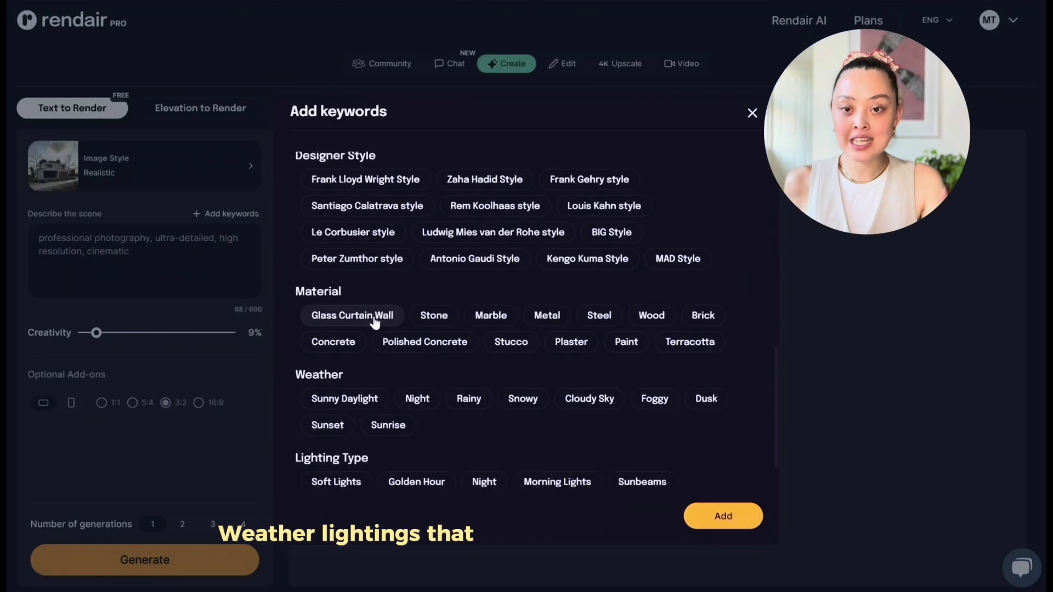
scroll(355, 323, "down", 1)
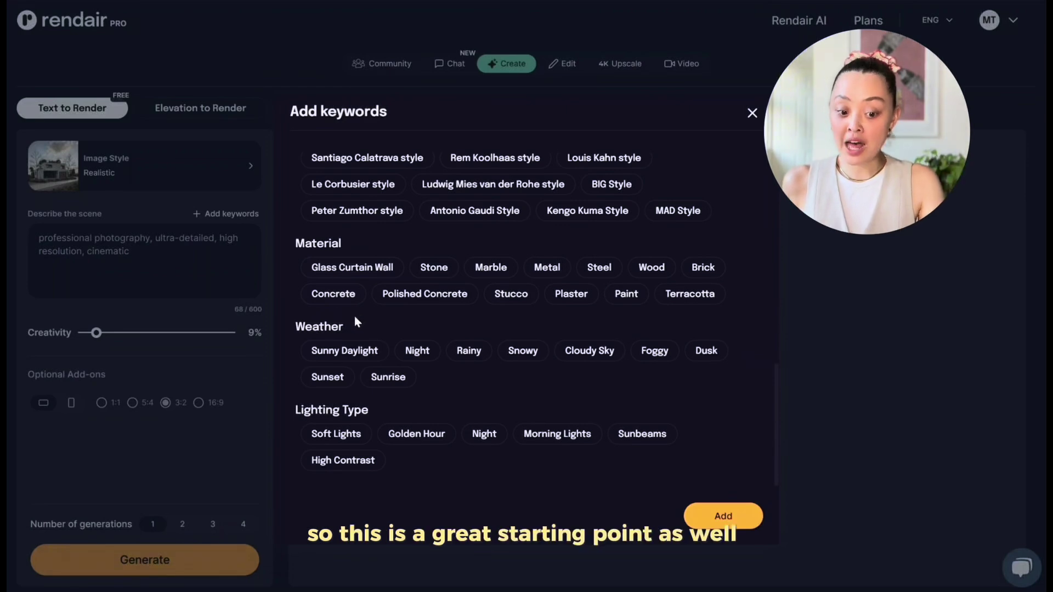
left_click(726, 516)
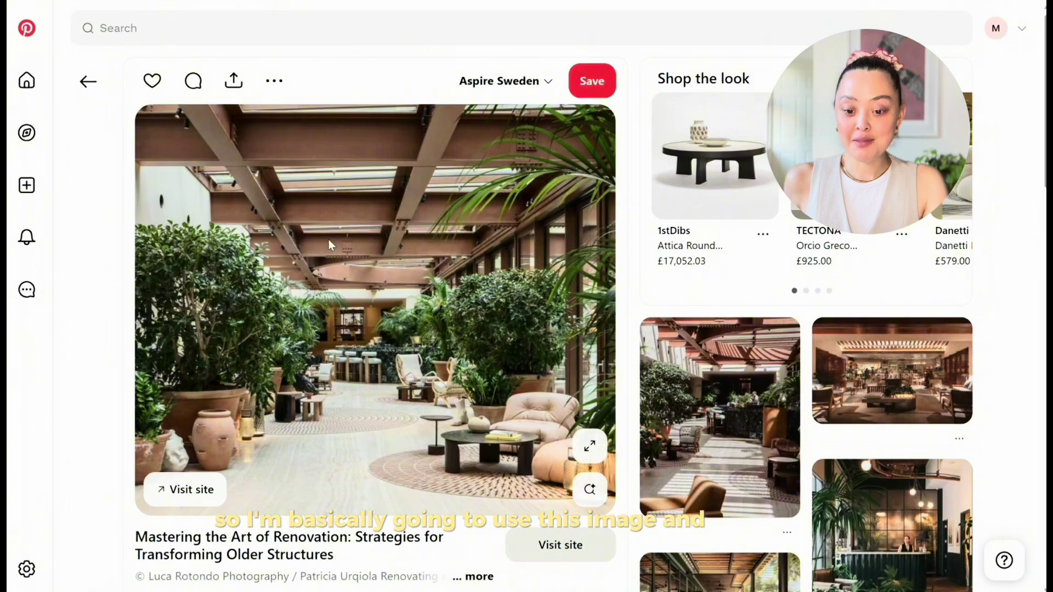
In ChatGPT, attach the plant-filled interior reference image and request a Rendair prompt within 600 letters applying its style to a hotel room bed area
left_click_drag(508, 168, 381, 250)
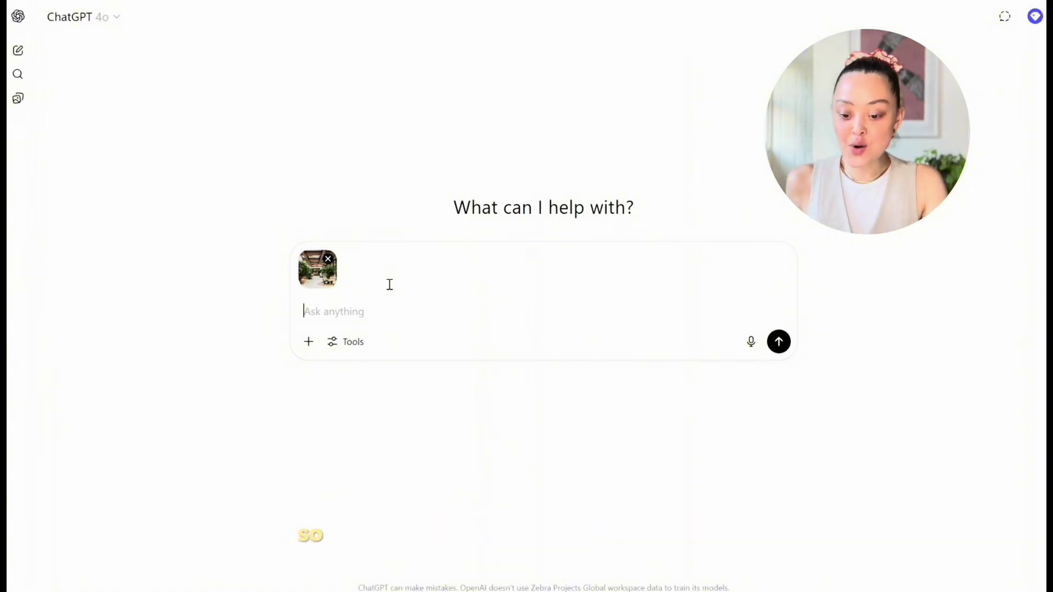
type("can you help me describe this interior design image better so i can use on the prompt for Rendair - and i want to use this style for a hotel room bed area , can you help me with a prompt within 600 letters")
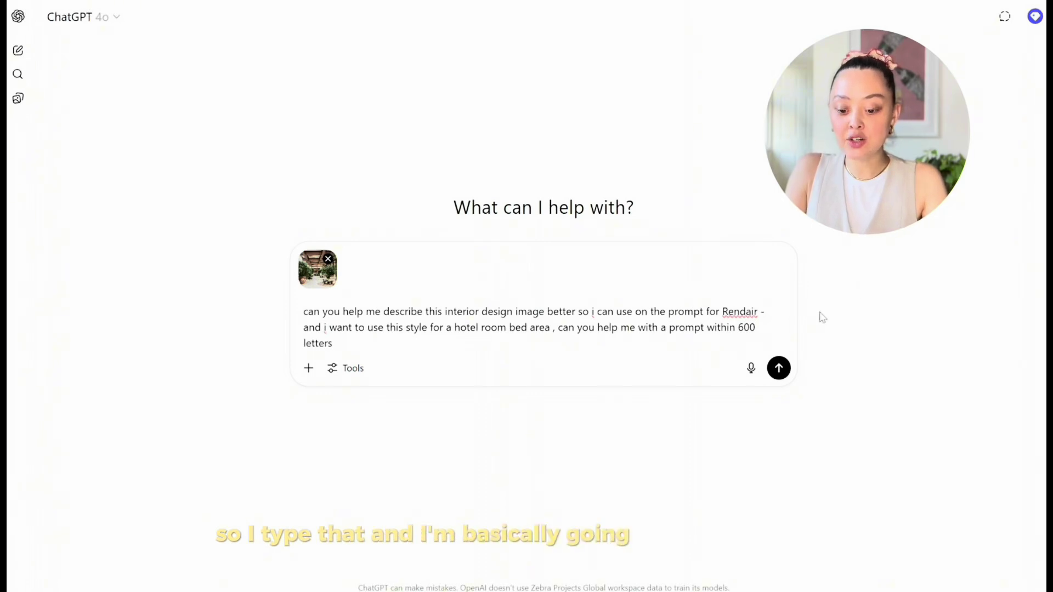
left_click(779, 369)
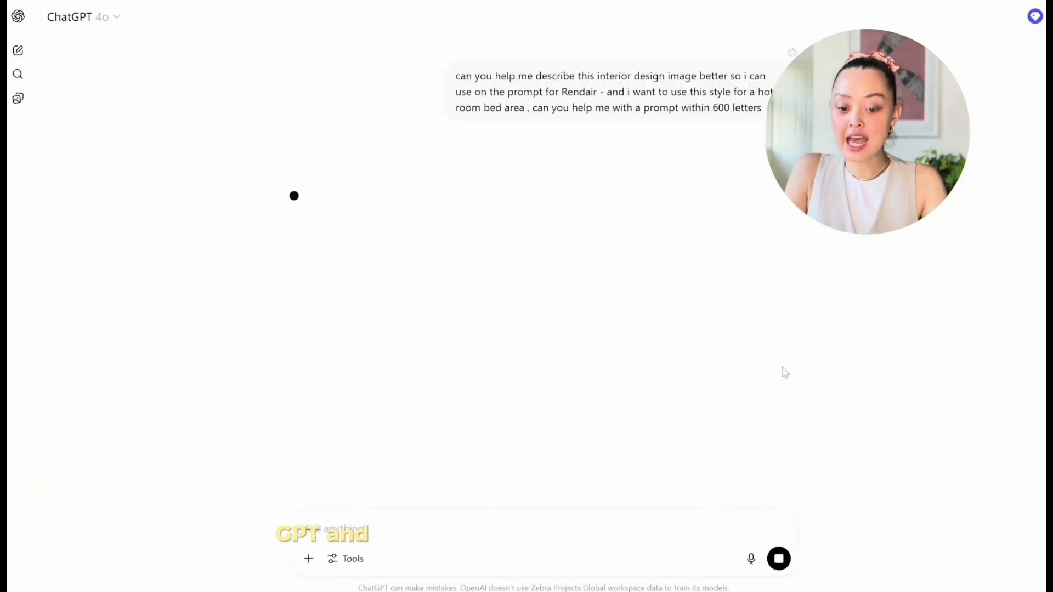
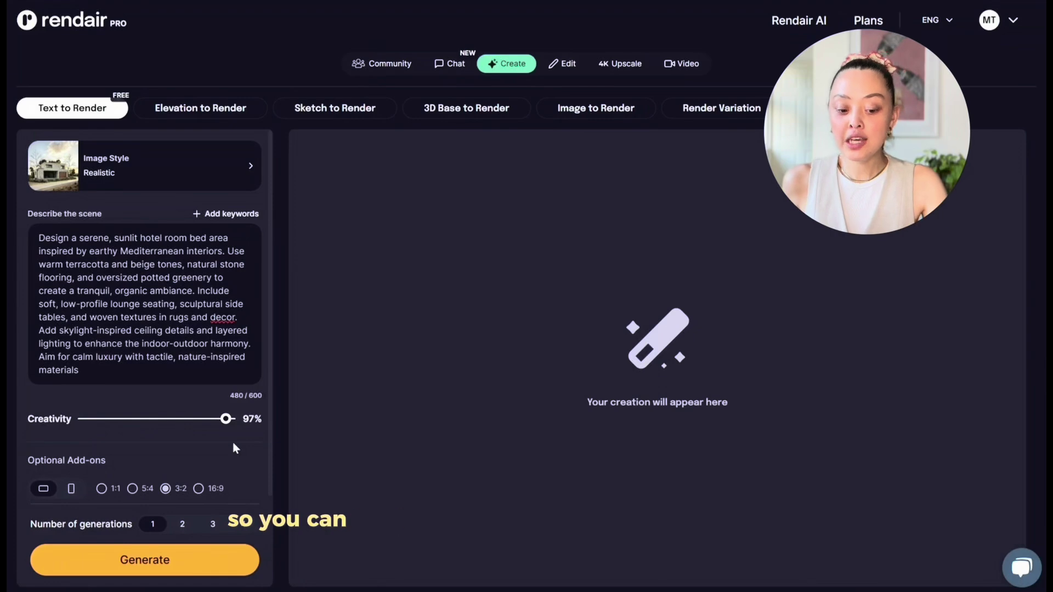
Set the Creativity of the hotel room text render to 52%
left_click_drag(225, 418, 163, 421)
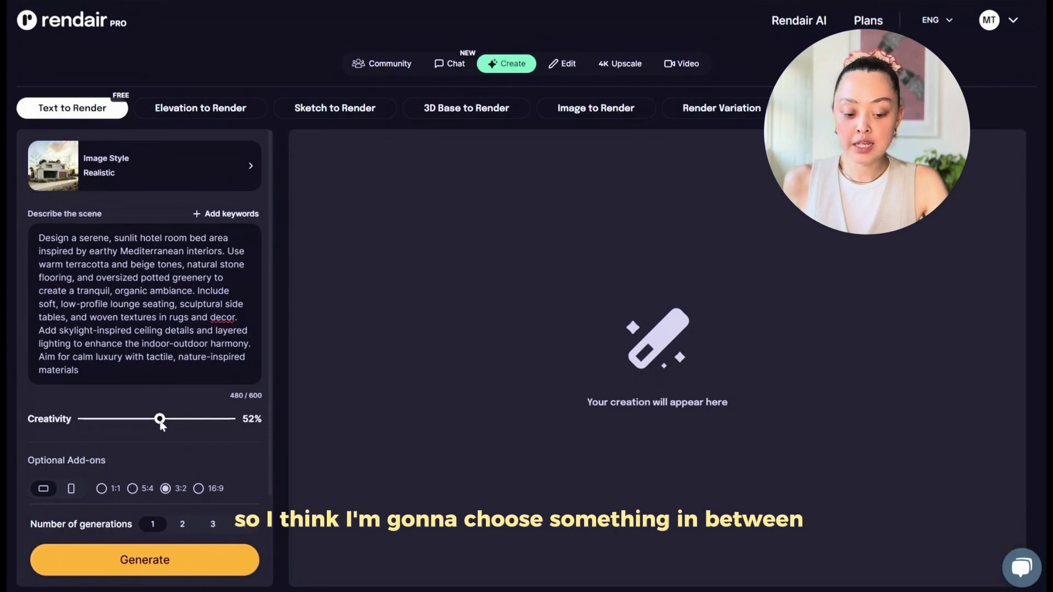
scroll(132, 433, "down", 1)
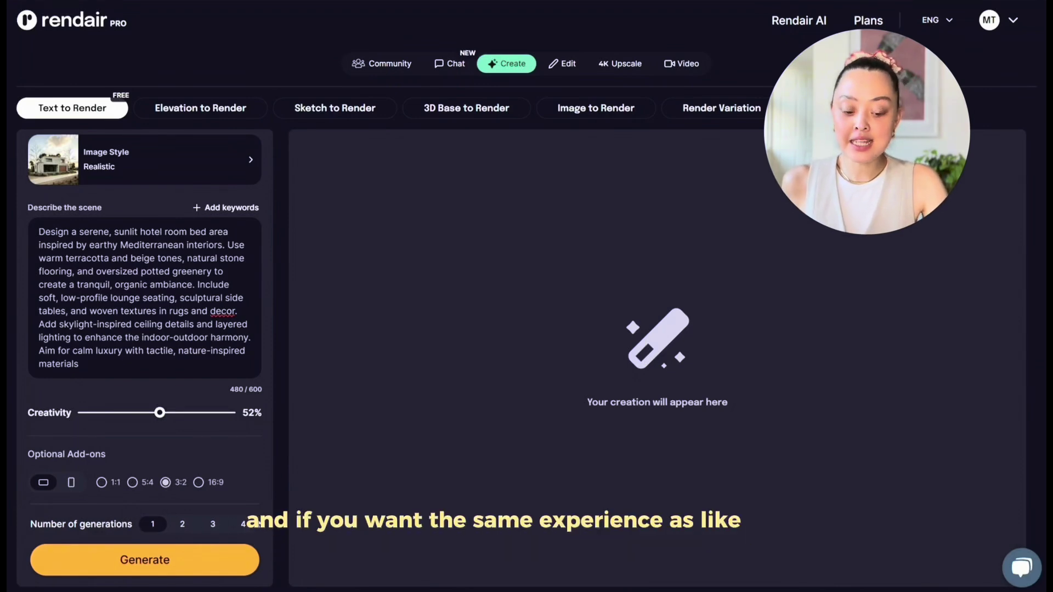
Keep the number of generations at 1 after trying 4, and generate the hotel room bed area render
left_click(244, 524)
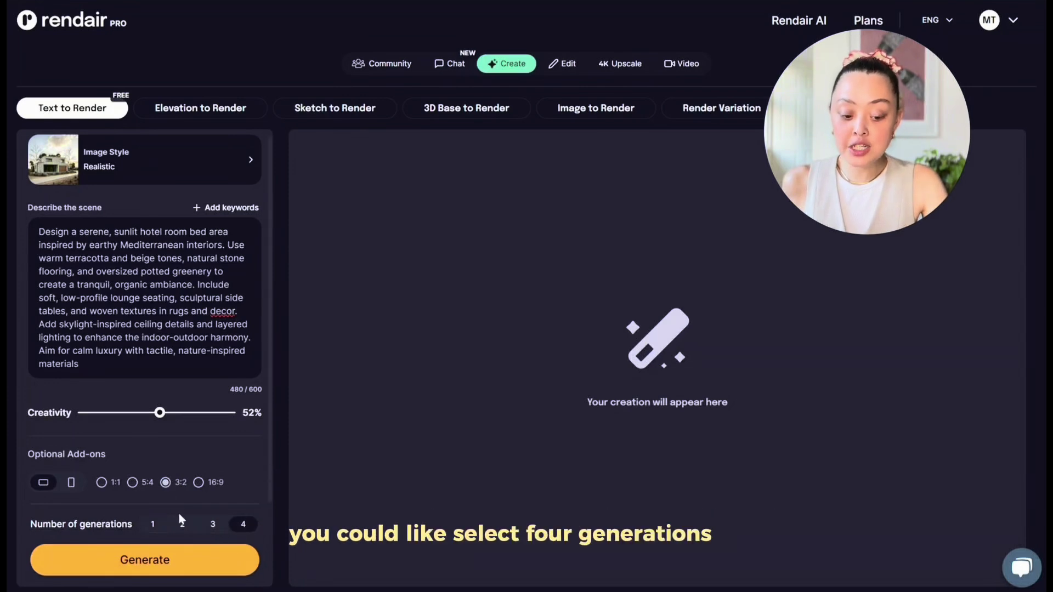
left_click(153, 525)
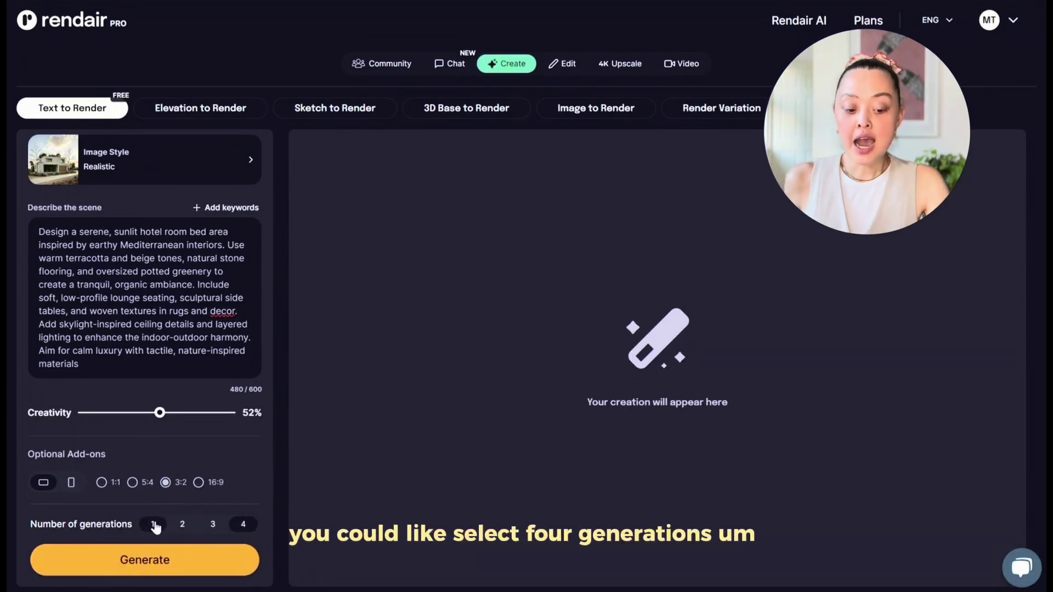
left_click(148, 560)
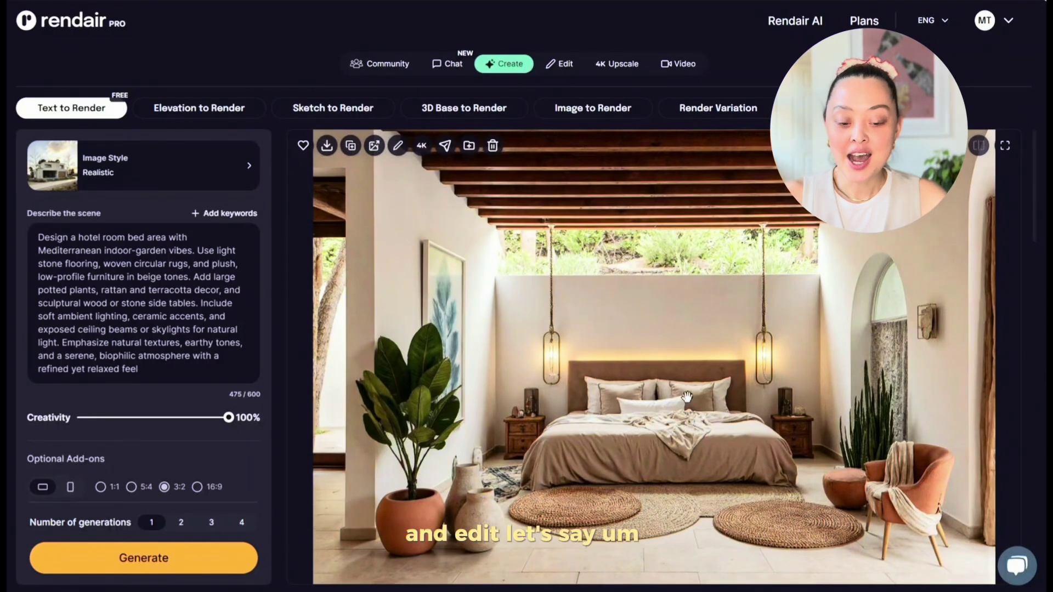
Open the bedroom render in Select and Modify and mark the headboard and pillow area with the lasso for editing
left_click(399, 149)
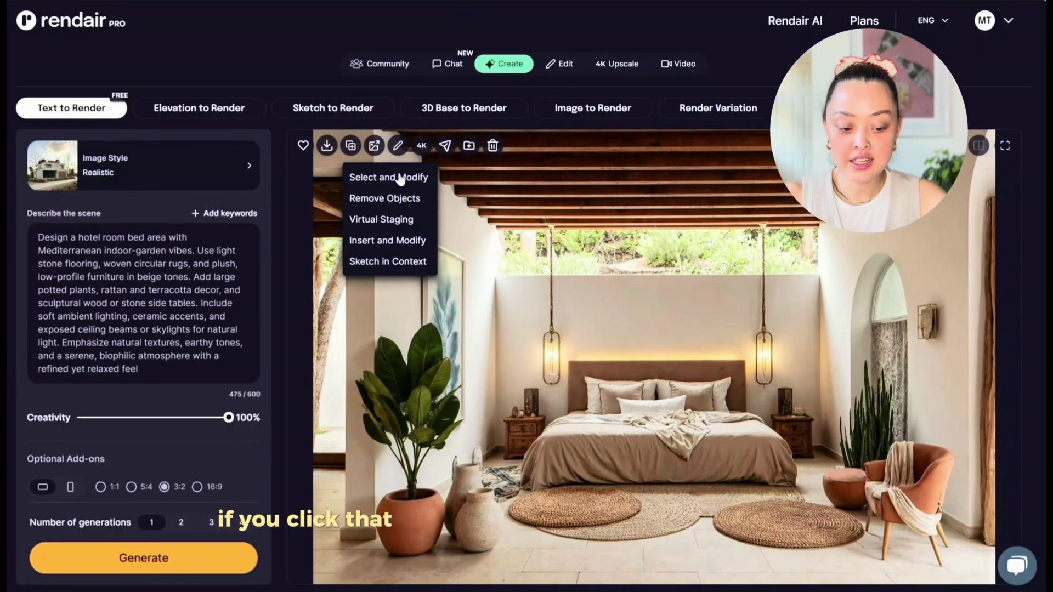
left_click(398, 174)
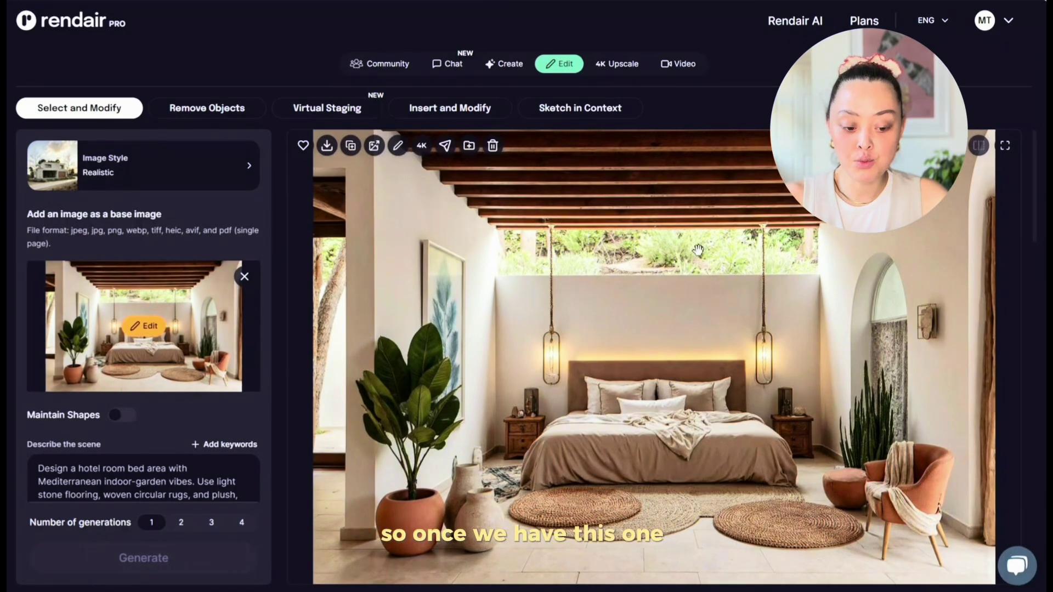
left_click(141, 329)
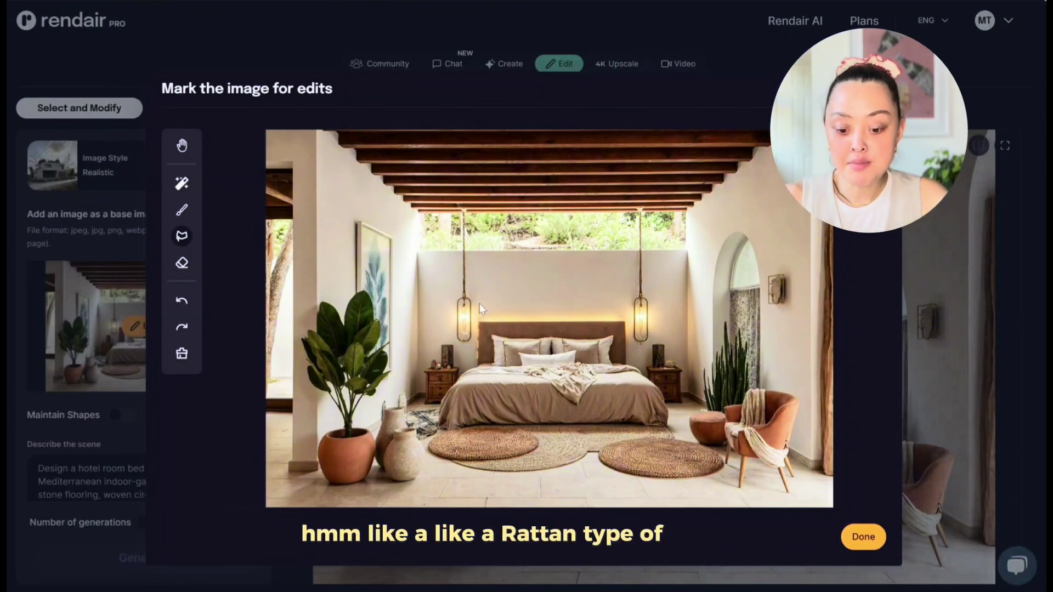
mouse_move(480, 303)
left_mouse_down()
mouse_move(626, 300)
mouse_move(626, 346)
mouse_move(624, 374)
mouse_move(477, 368)
left_mouse_up()
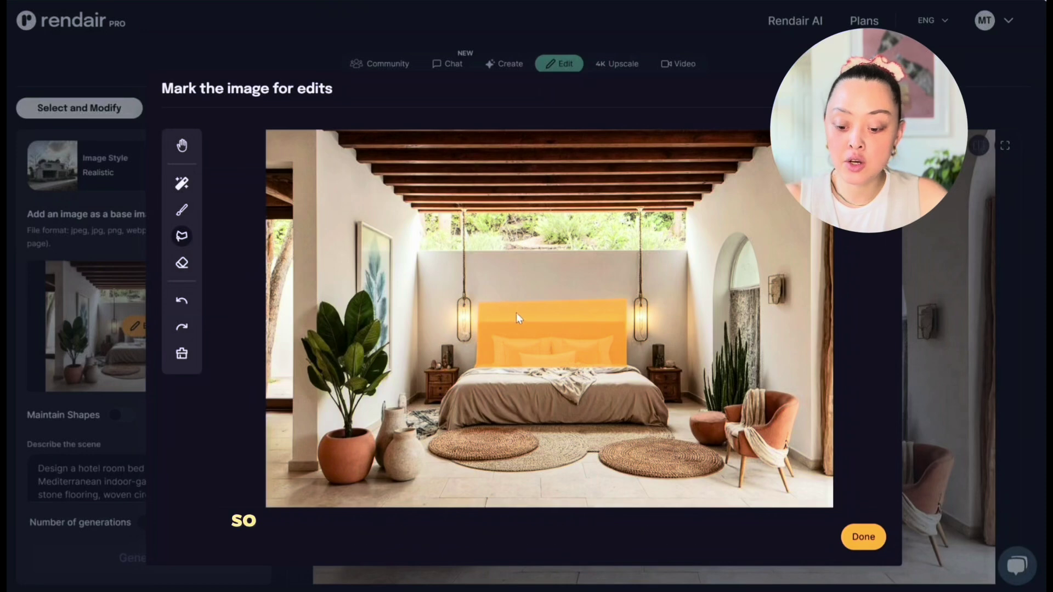
left_click(863, 535)
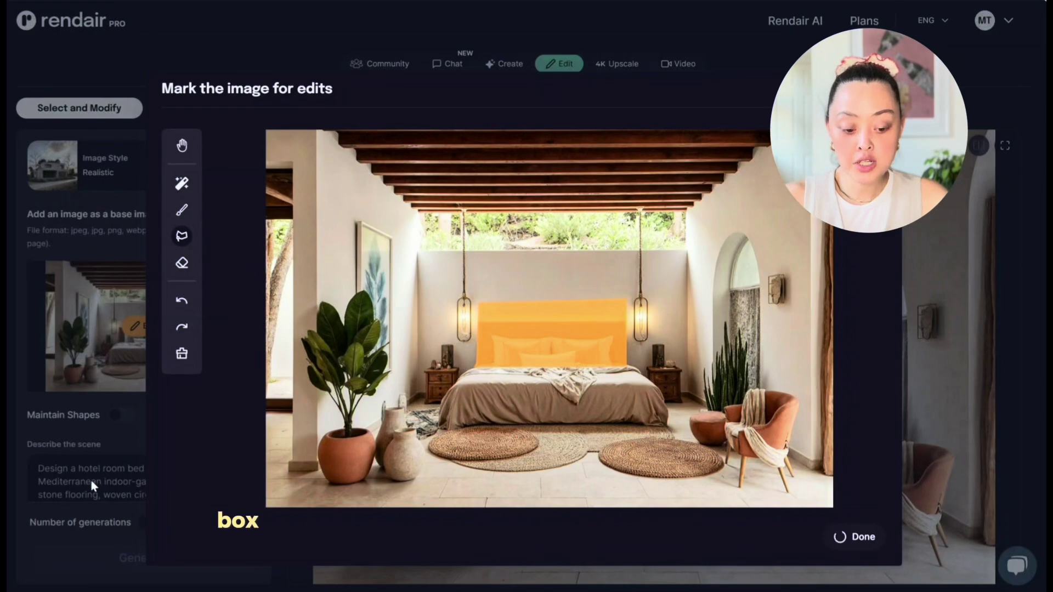
Replace the scene description with "change back of the bed to rattan design"
scroll(156, 458, "down", 1)
scroll(156, 457, "down", 2)
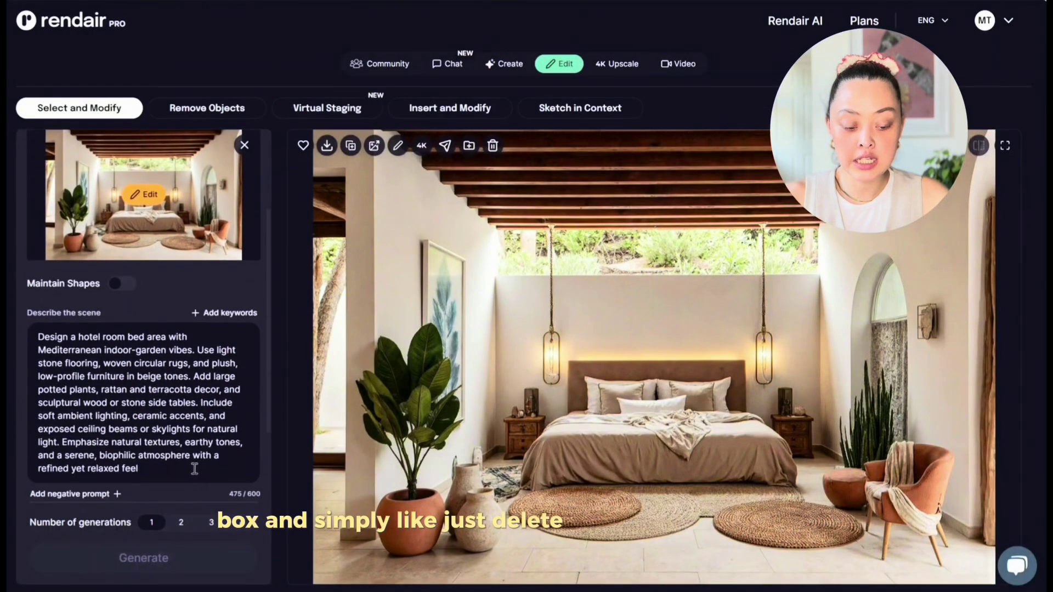
left_click_drag(140, 469, 33, 325)
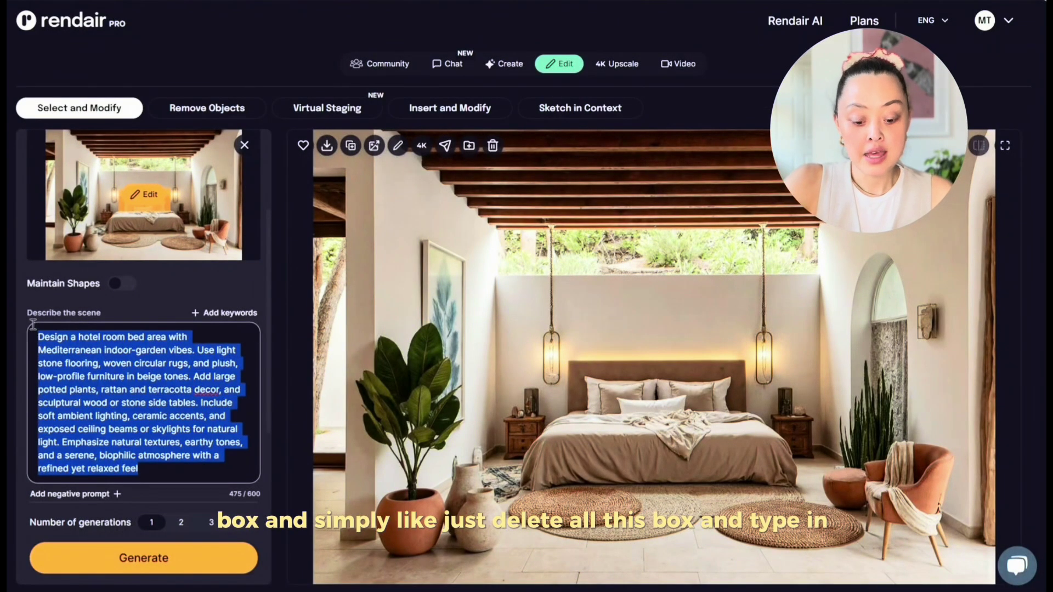
key("BackSpace")
type("chna")
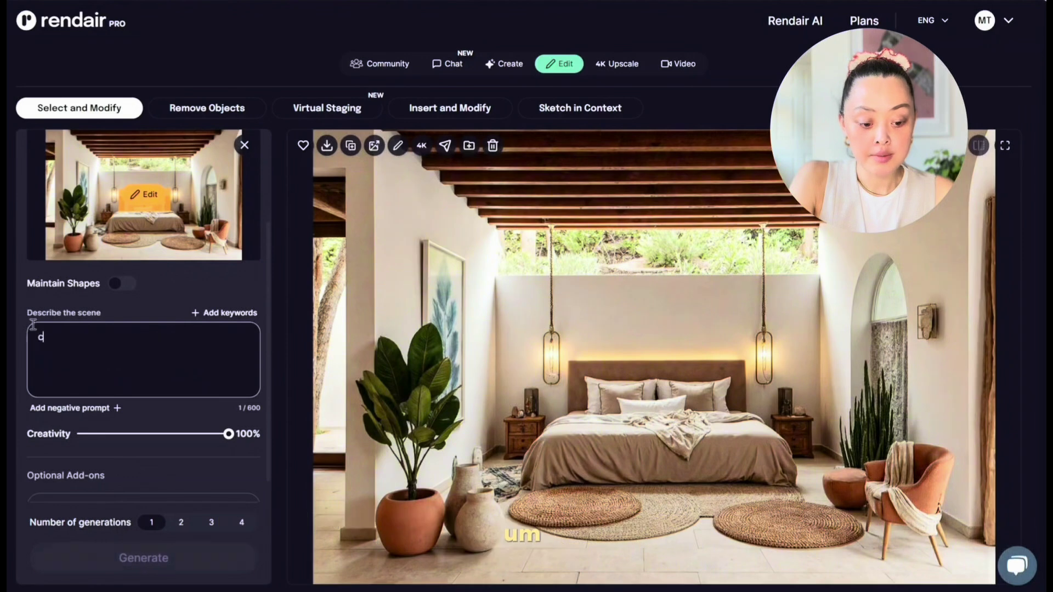
key("BackSpace")
key("BackSpace")
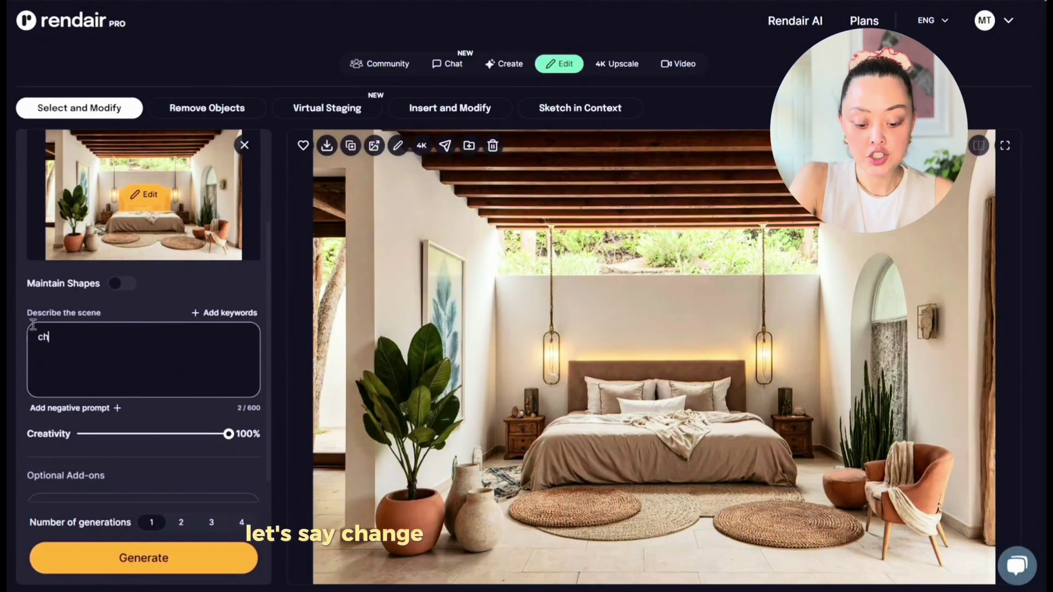
type("ange b")
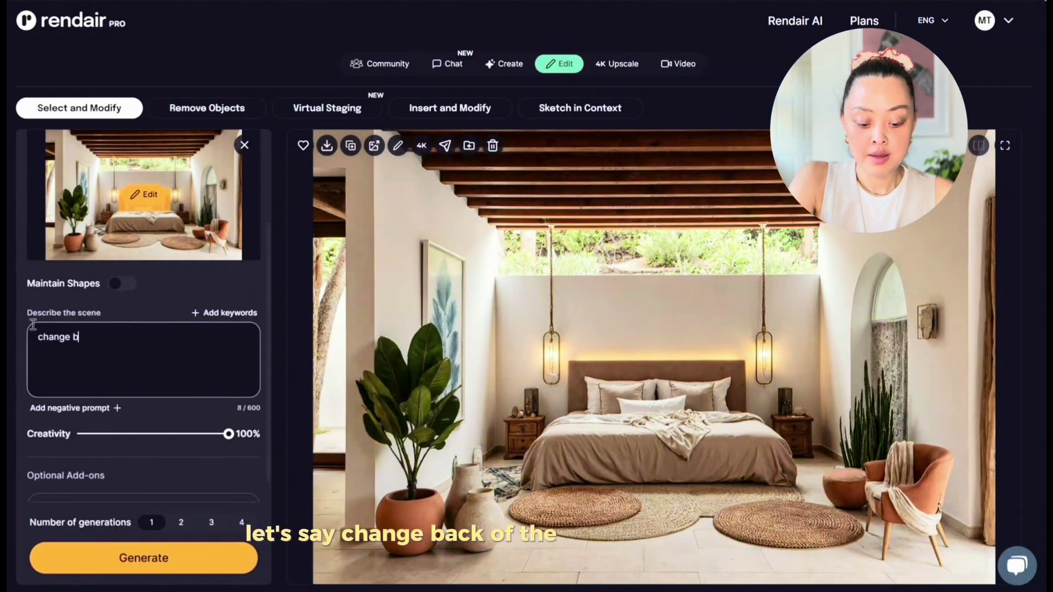
type("ack of the bed ")
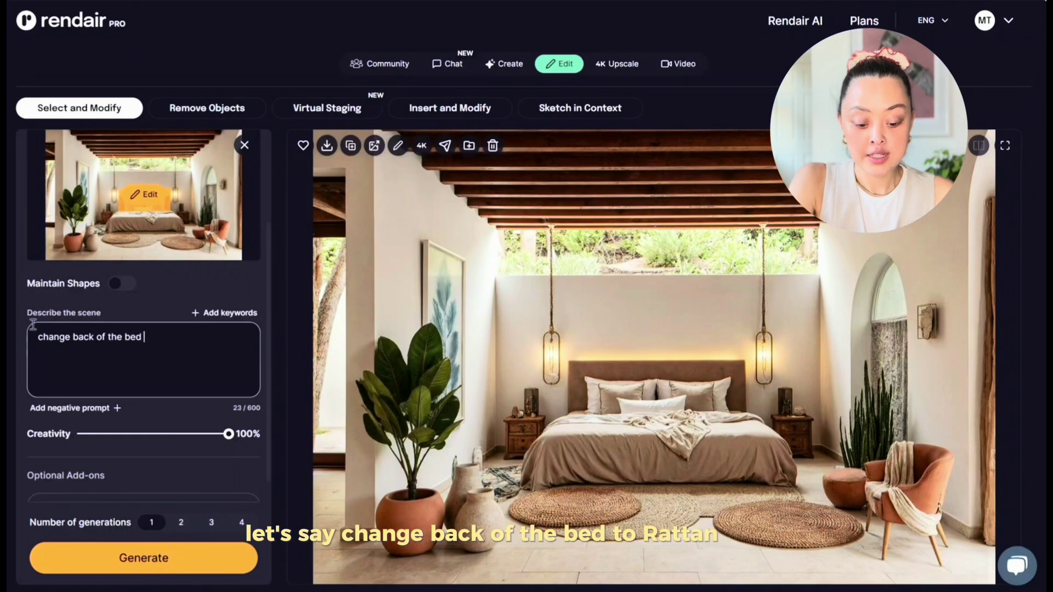
type("to rattan design")
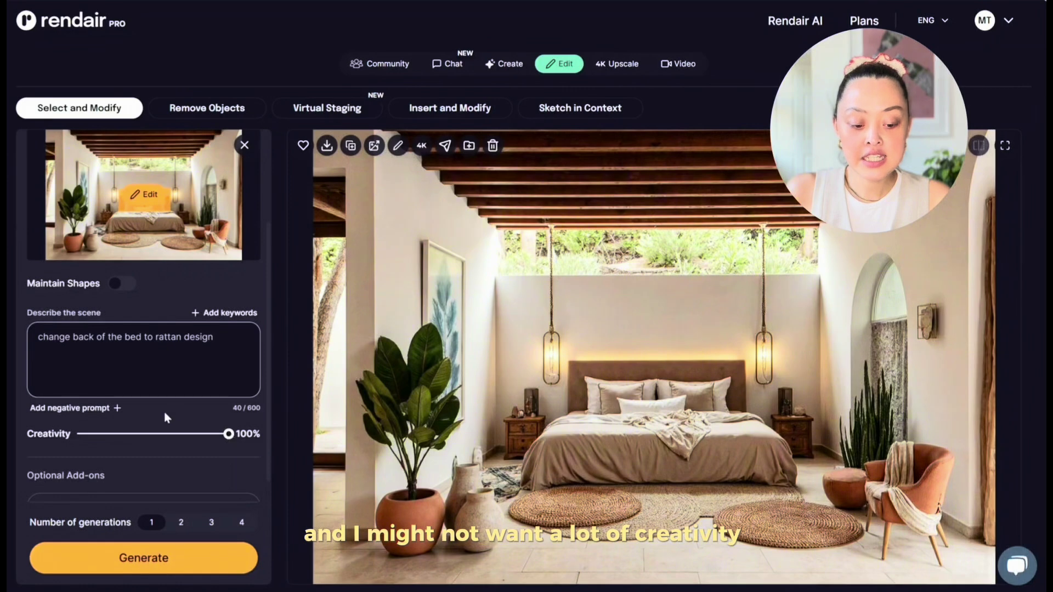
Set the Creativity of the headboard edit to 32% and generate the modified image
left_click_drag(155, 434, 135, 437)
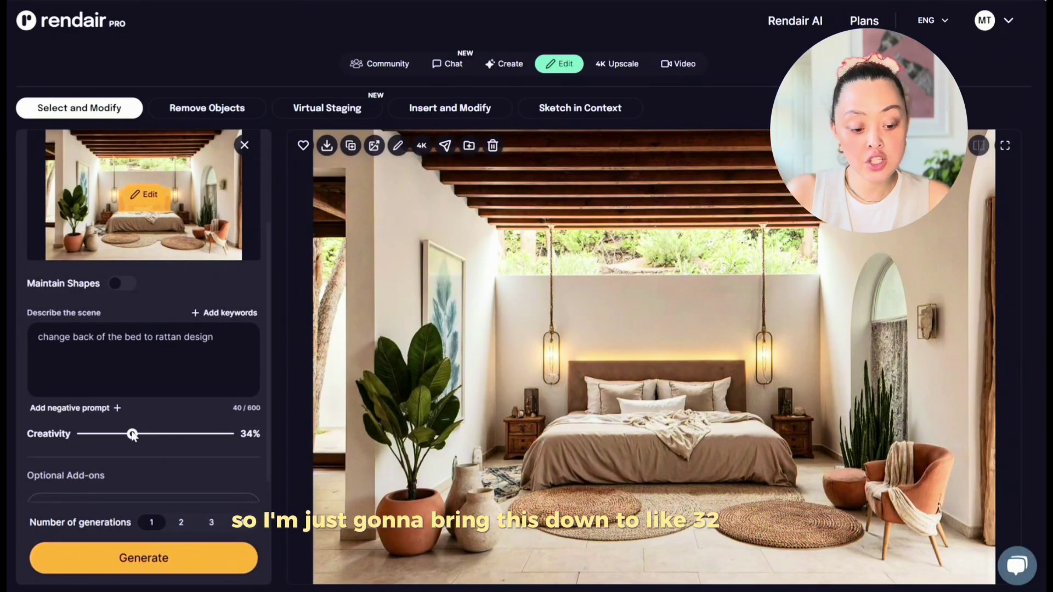
scroll(134, 428, "down", 1)
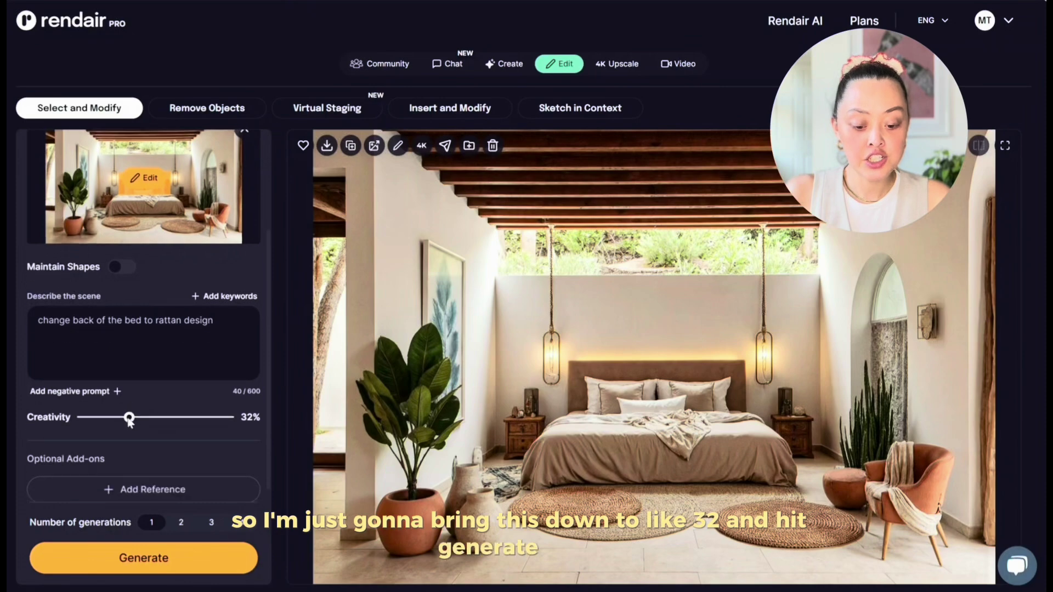
left_click(166, 564)
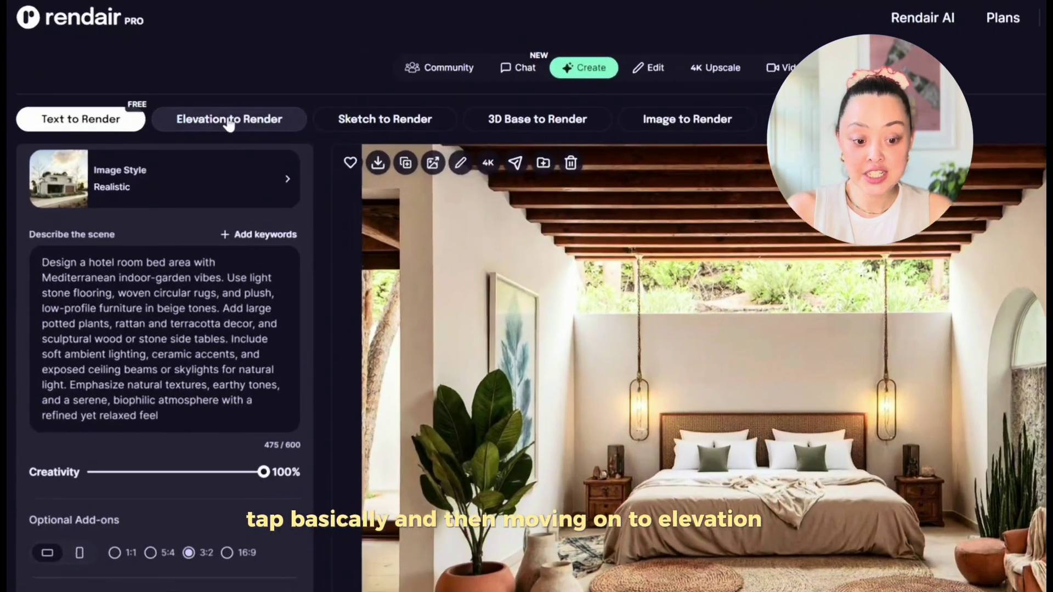
Switch to the Elevation to Render tool and clear the hotel room text from its scene description
left_click(229, 121)
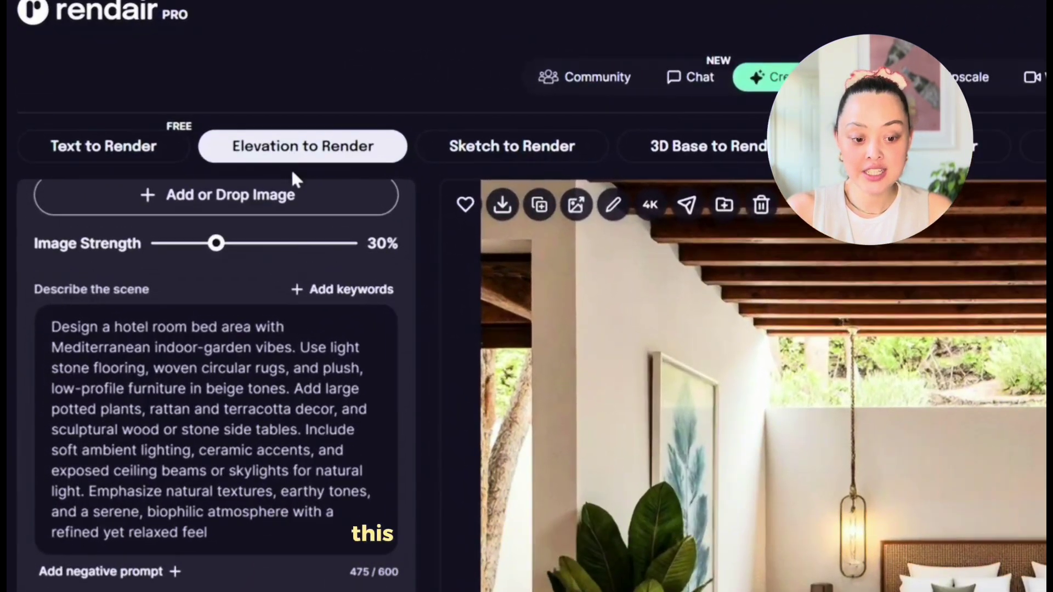
scroll(237, 263, "up", 3)
mouse_move(273, 145)
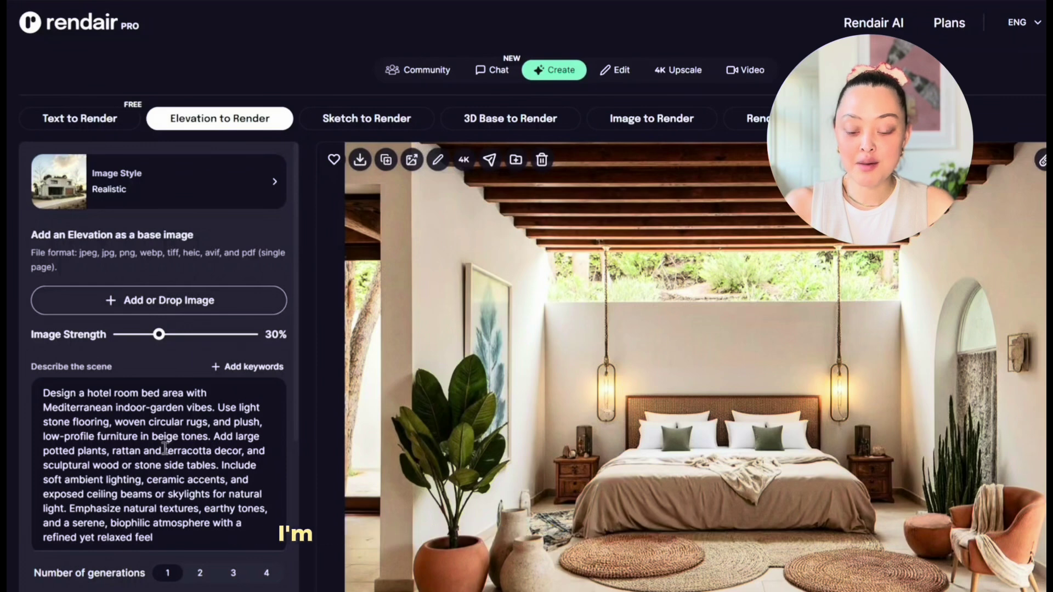
left_click_drag(158, 537, 29, 379)
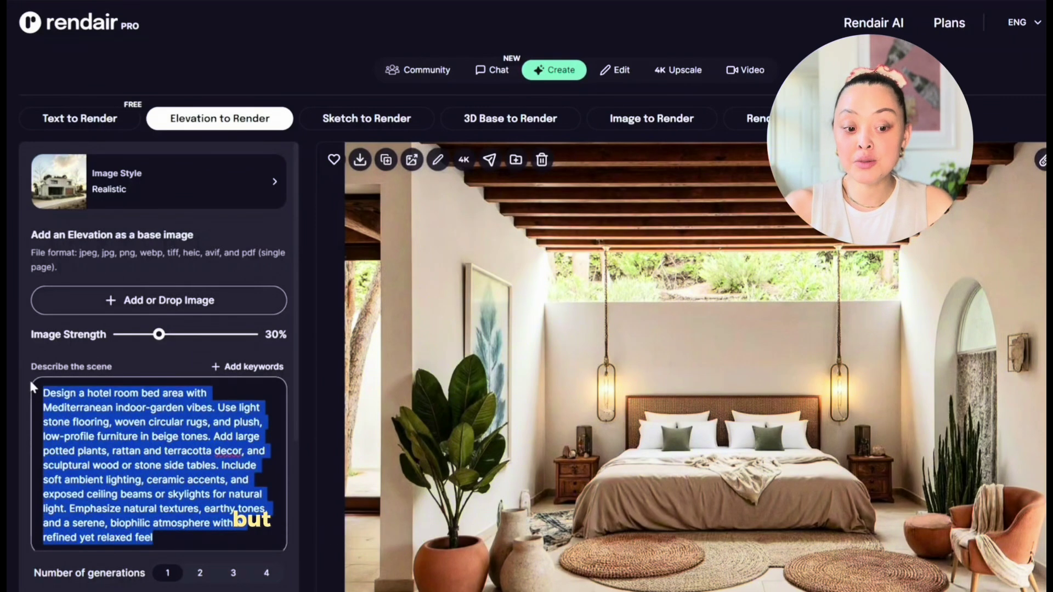
key("BackSpace")
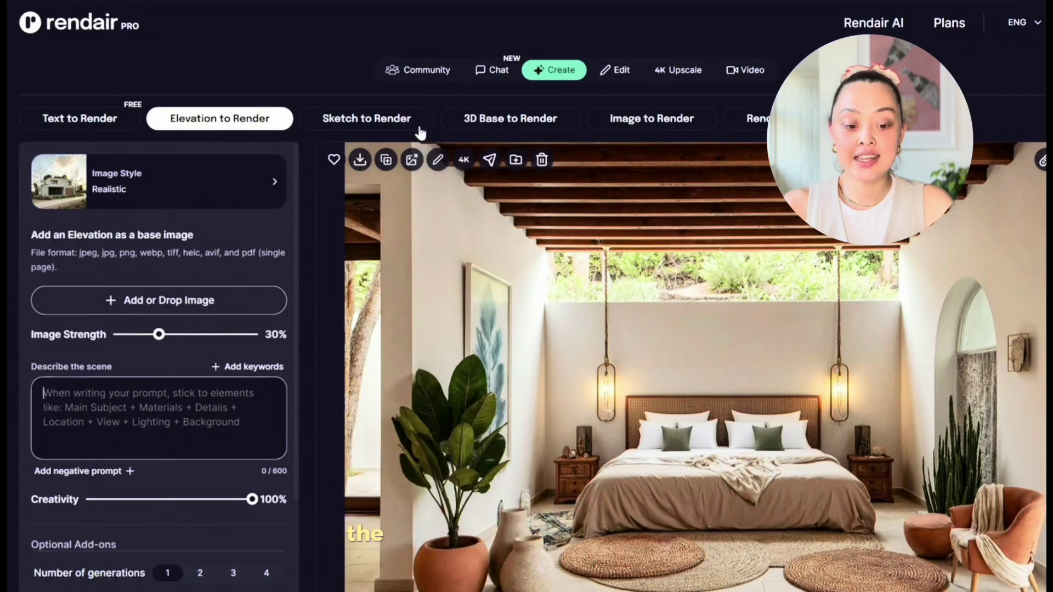
Switch to the Sketch to Render tool and view its preview of a render based on a handmade drawing
left_click(373, 123)
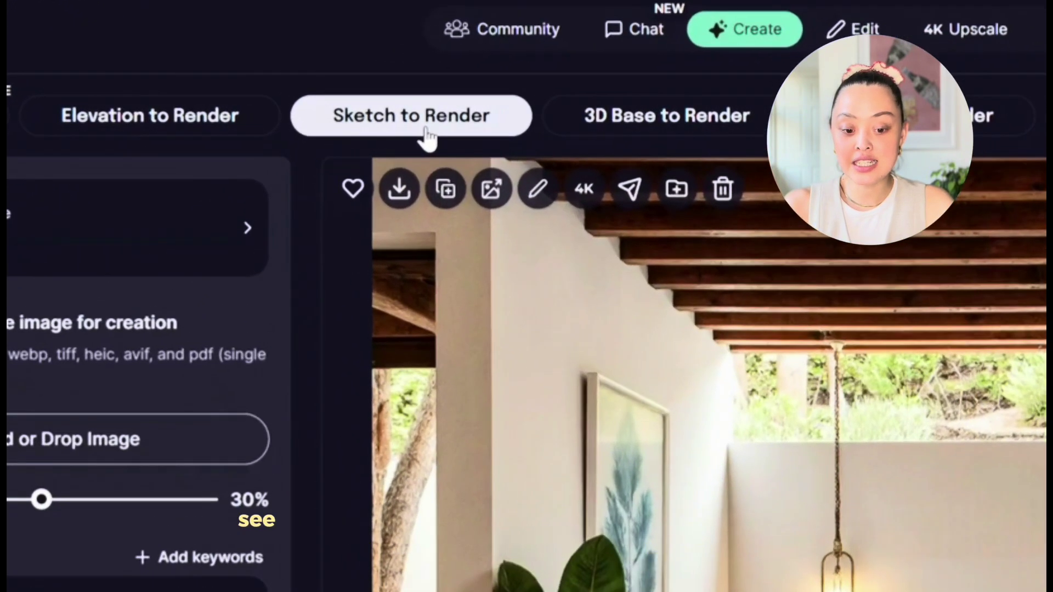
mouse_move(377, 126)
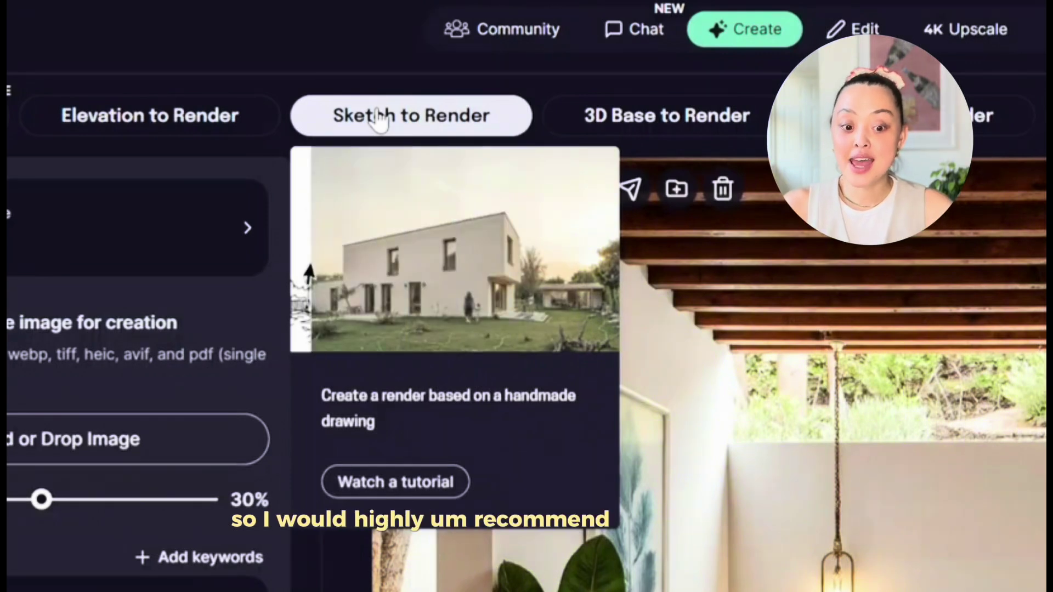
left_click(384, 121)
mouse_move(430, 125)
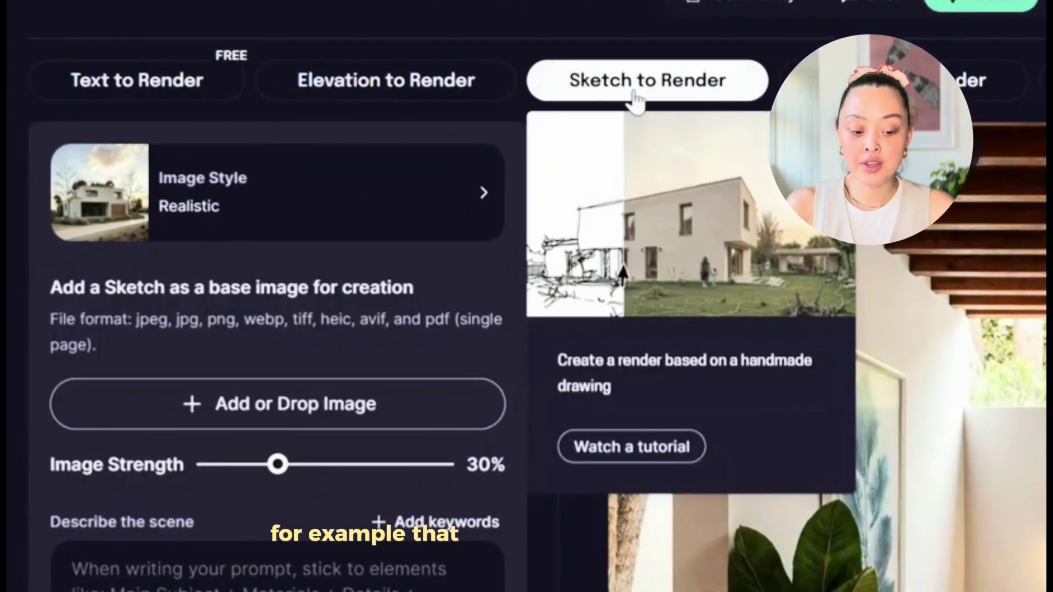
left_click(395, 117)
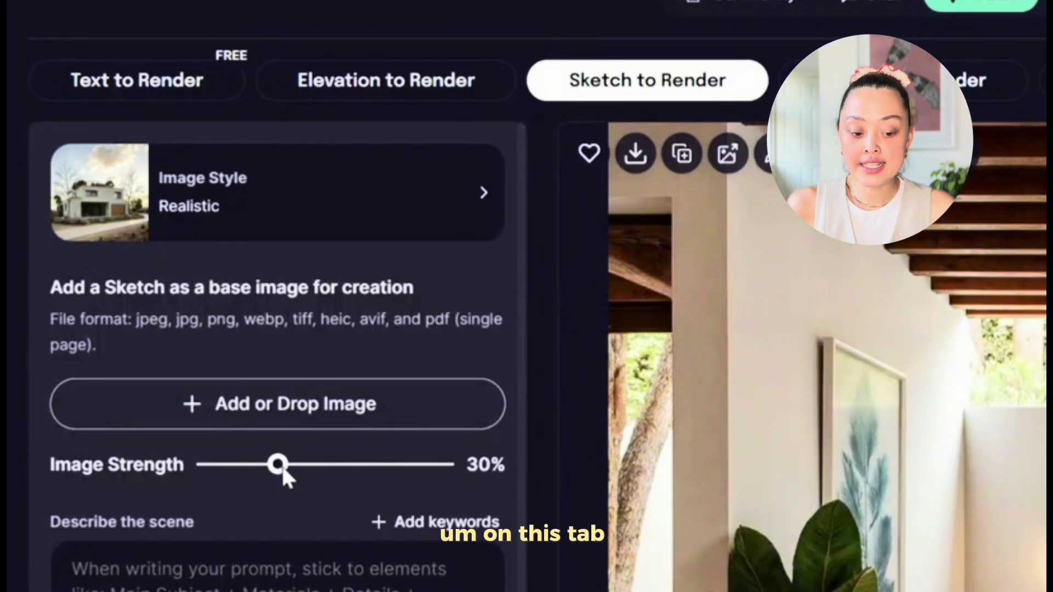
Try different Image Strength values for Sketch to Render, settling on 13%, and set its Creativity to 9%
left_click_drag(282, 465, 259, 465)
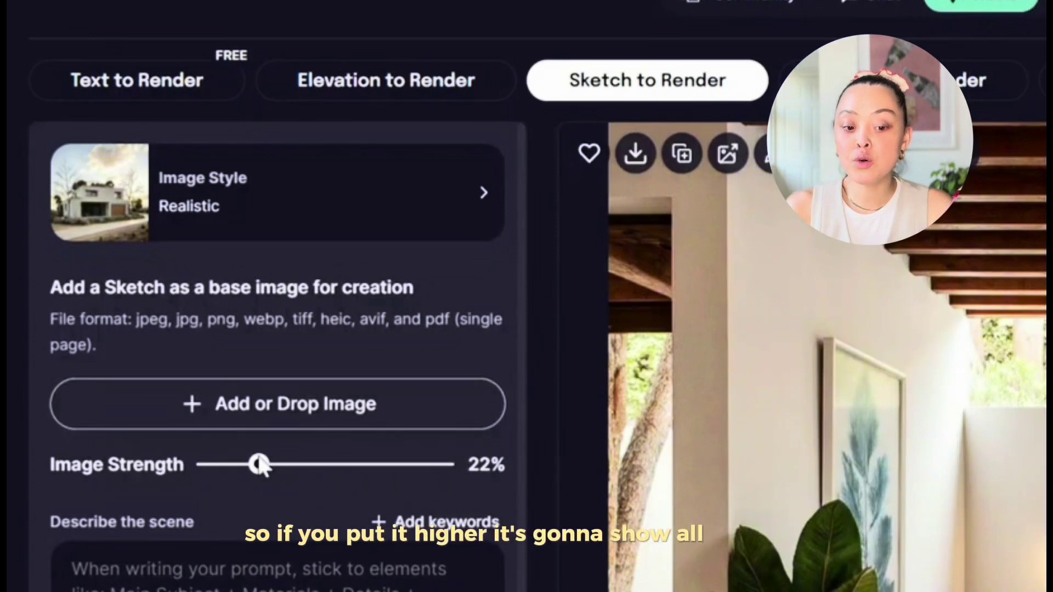
left_click_drag(260, 464, 445, 463)
mouse_move(607, 117)
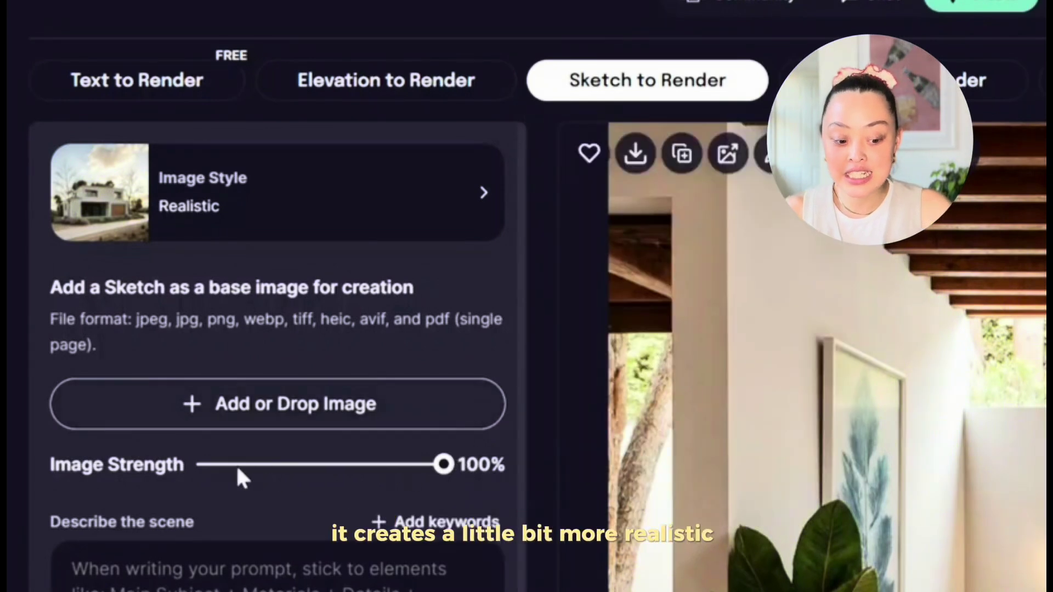
left_click(235, 464)
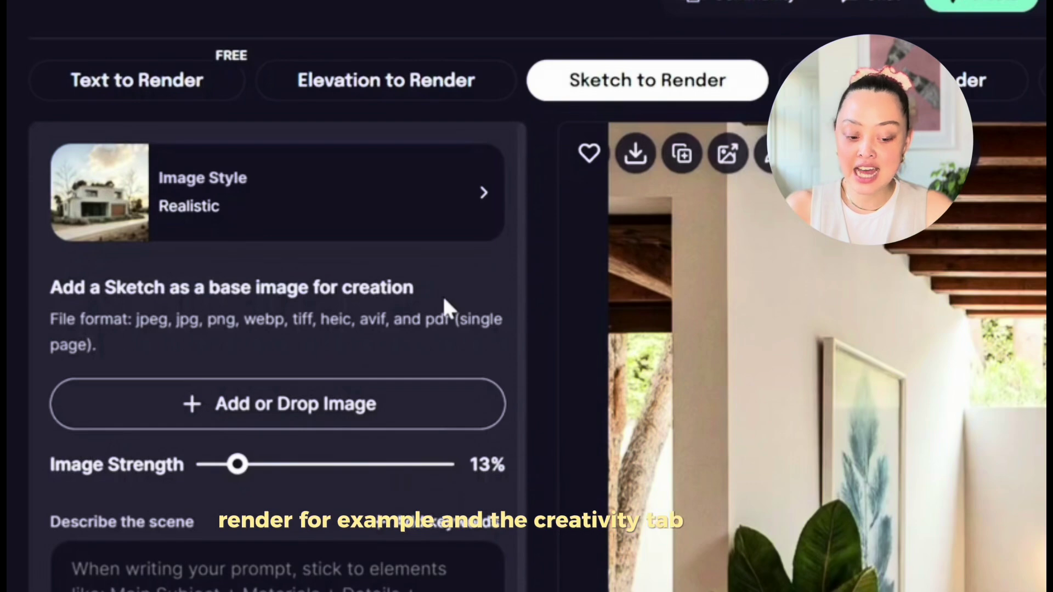
scroll(442, 279, "down", 8)
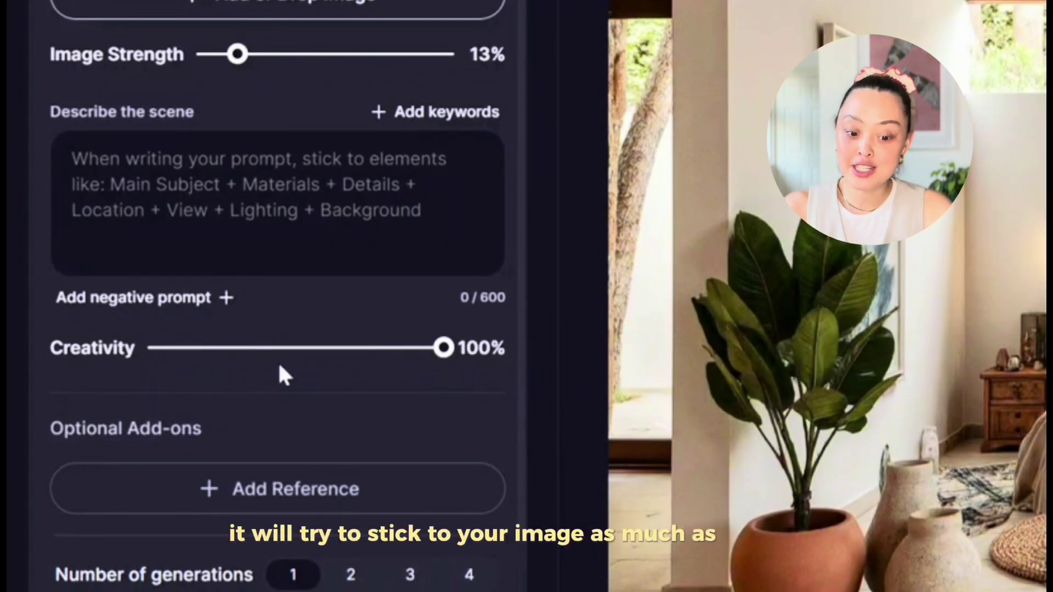
left_click(186, 356)
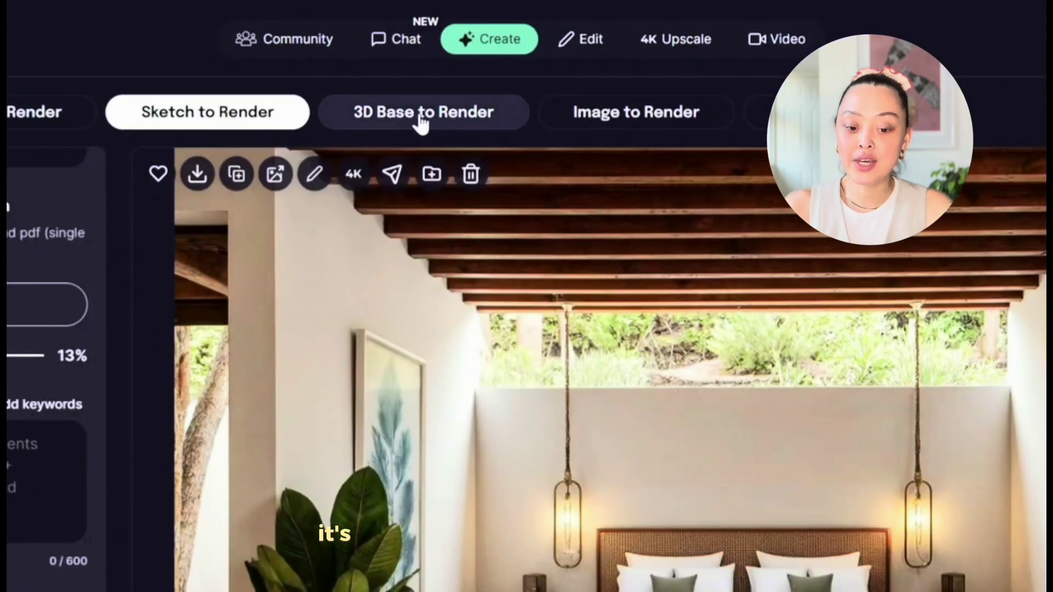
Compare the settings of the 3D Base to Render and Image to Render tools
left_click(421, 122)
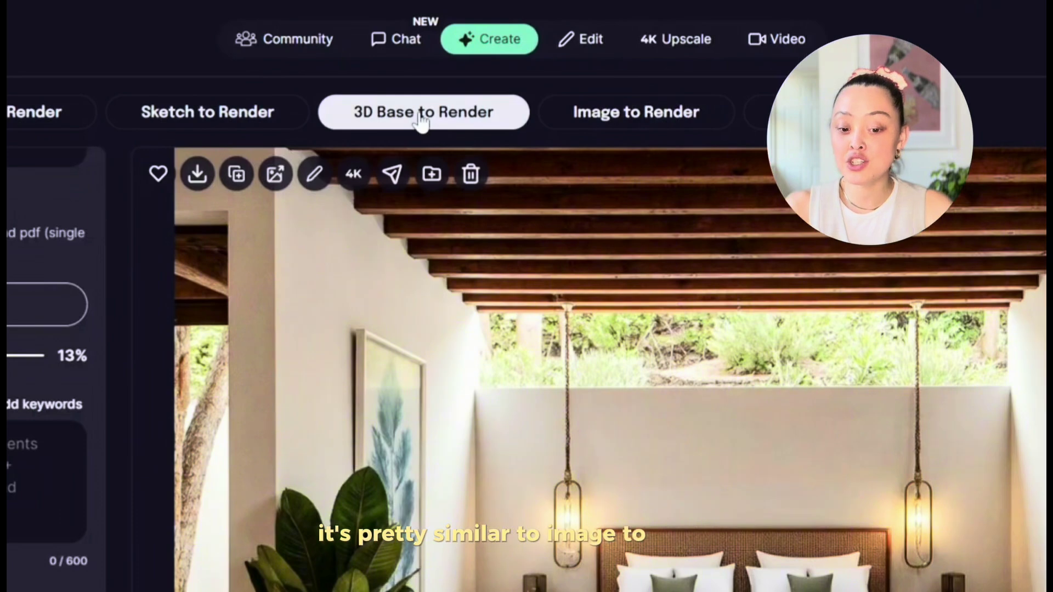
scroll(70, 230, "up", 2)
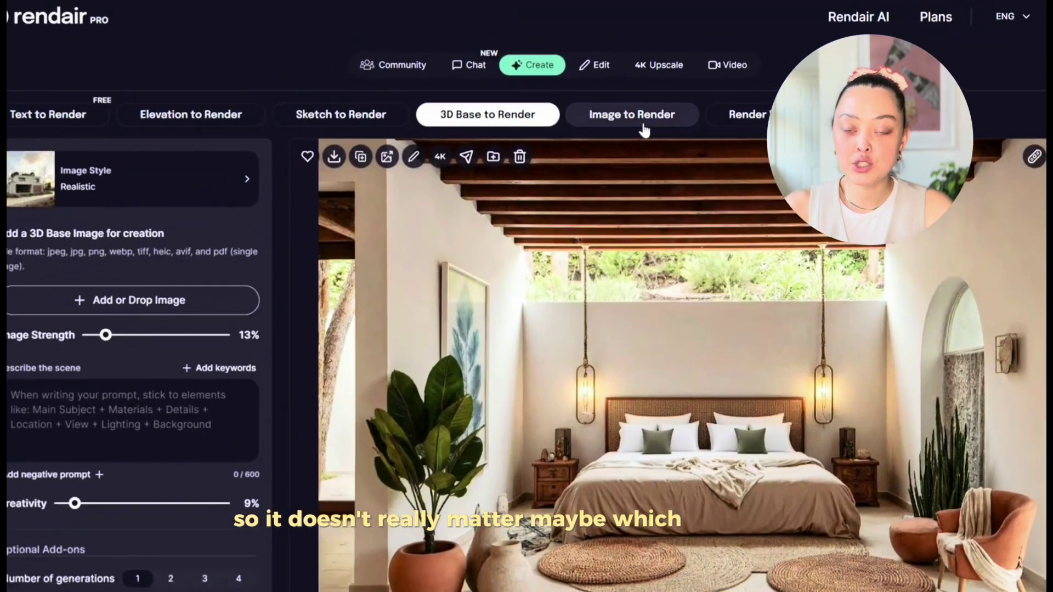
left_click(639, 116)
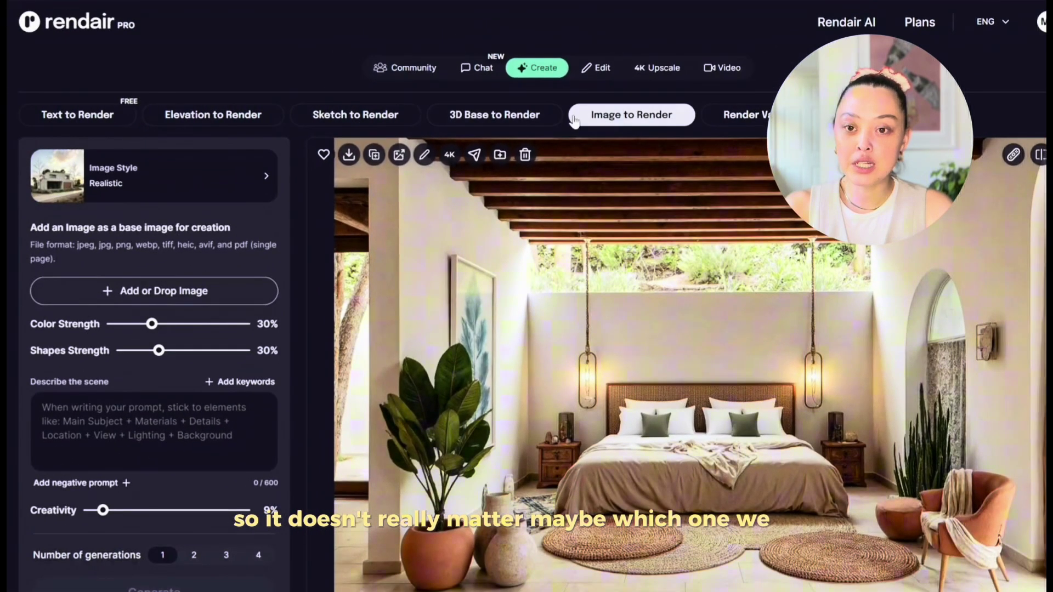
left_click(523, 118)
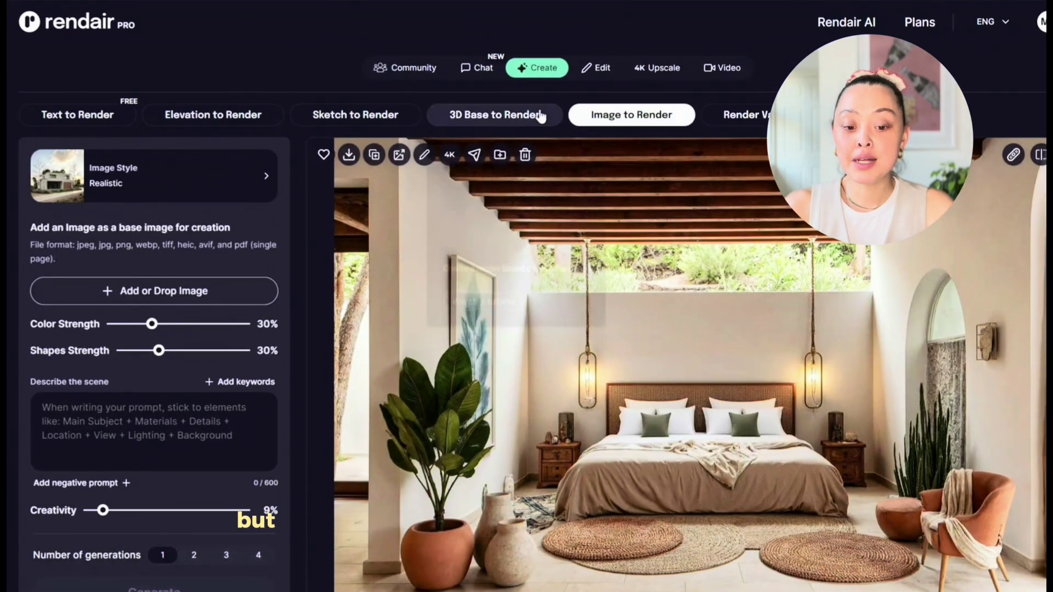
Switch to the 3D Base to Render tool and upload the modelled double-height living room image as the base
left_click(537, 115)
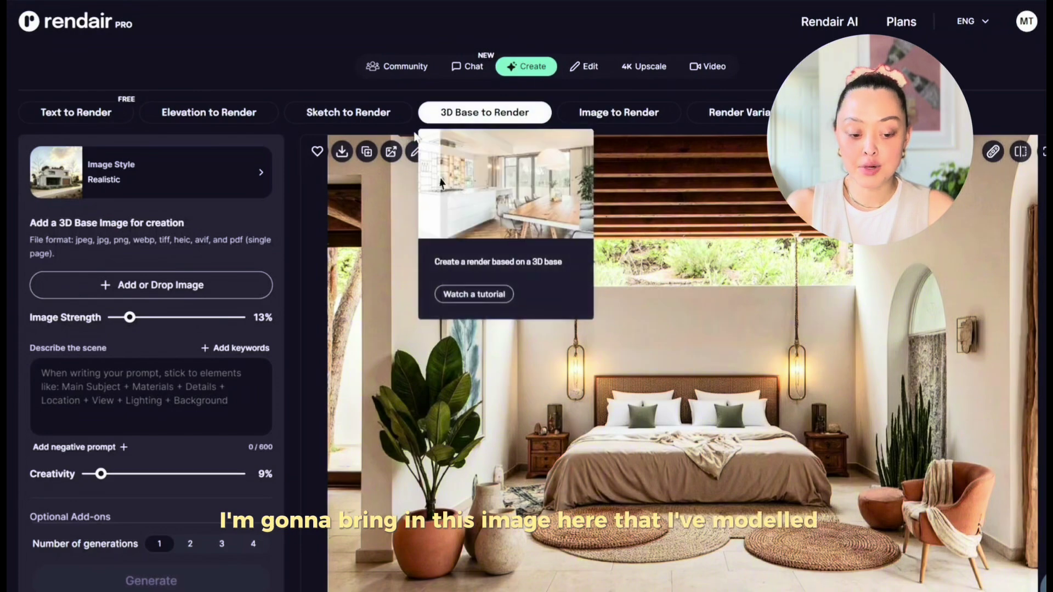
left_click(236, 285)
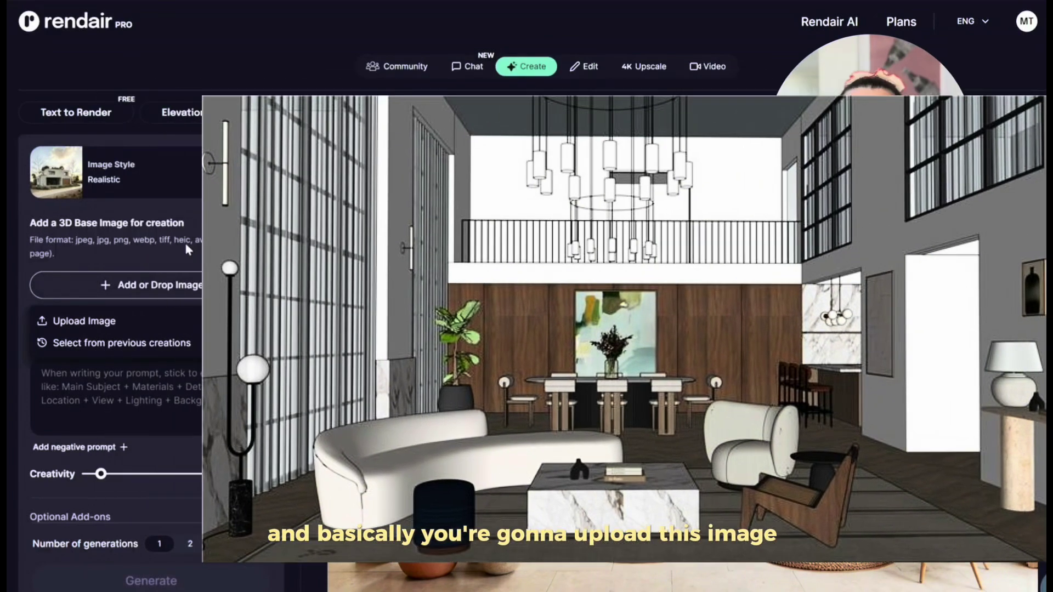
left_click(85, 322)
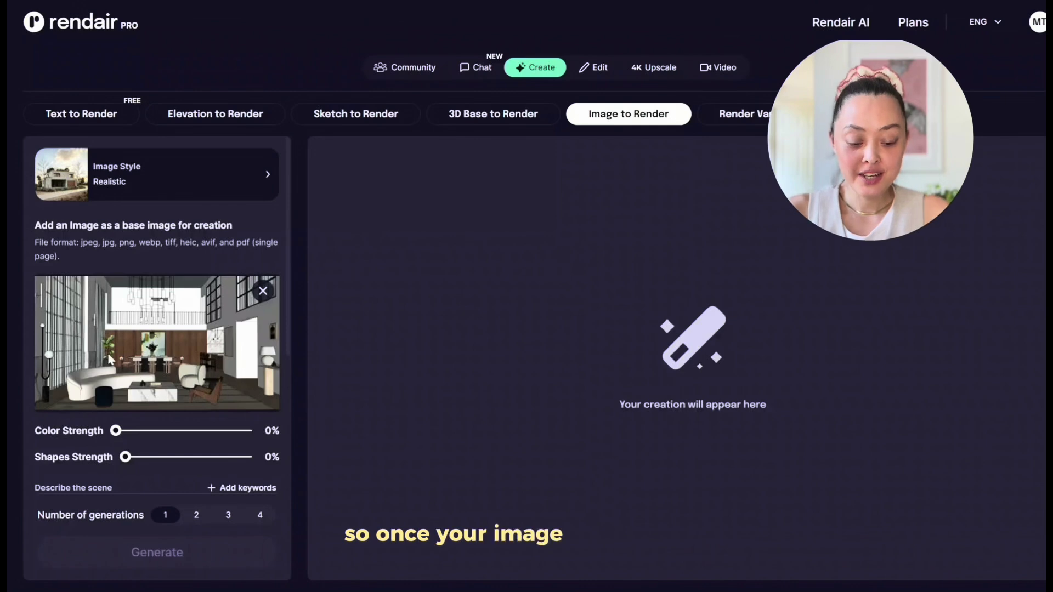
For the living room image in Image to Render, set Color Strength to 41% and Shapes Strength to 34%
mouse_move(113, 437)
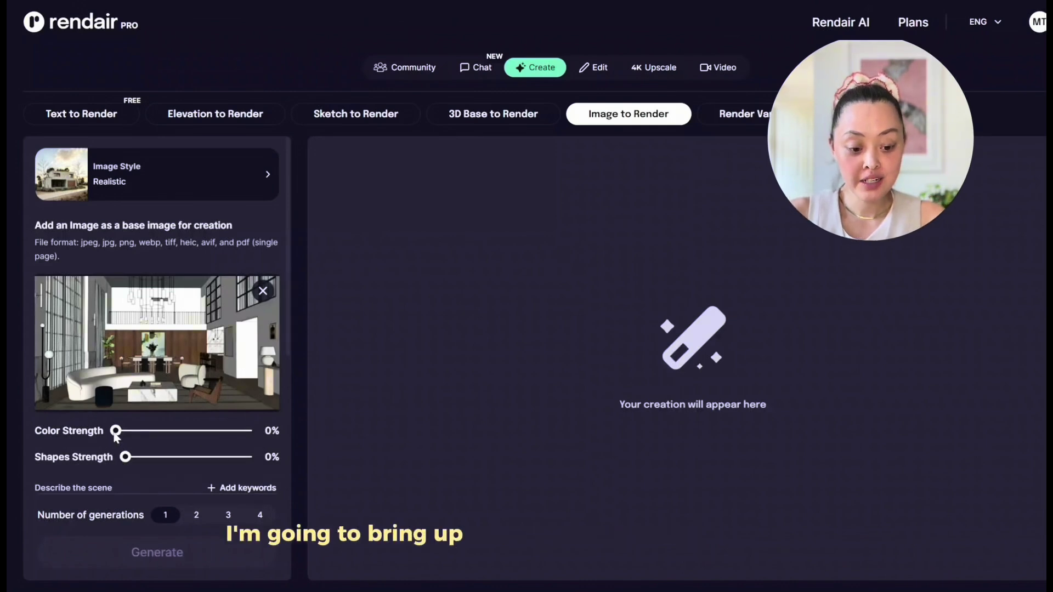
left_click_drag(152, 436, 170, 433)
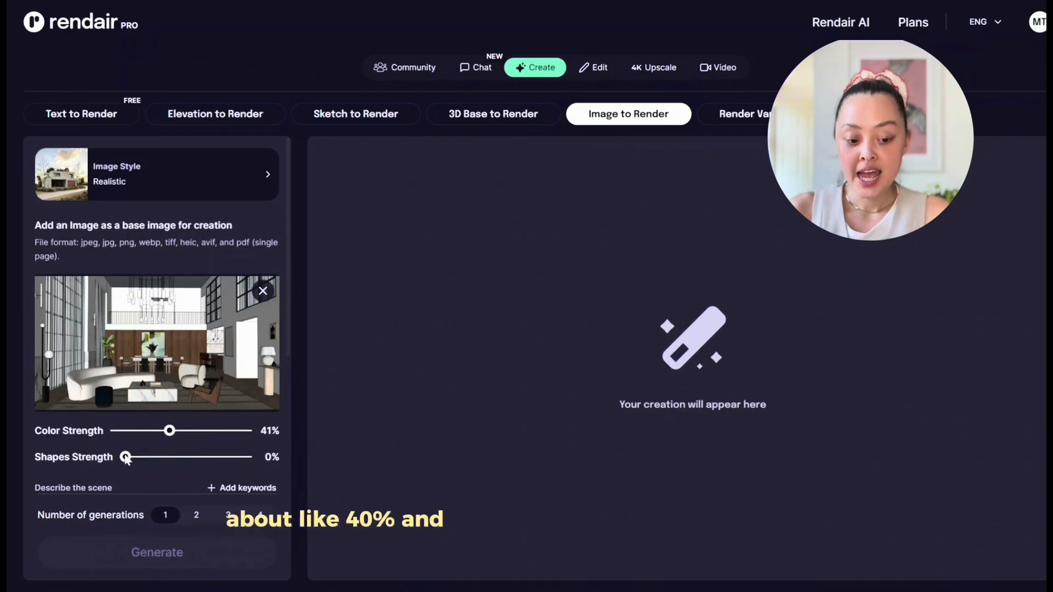
left_click_drag(126, 457, 167, 461)
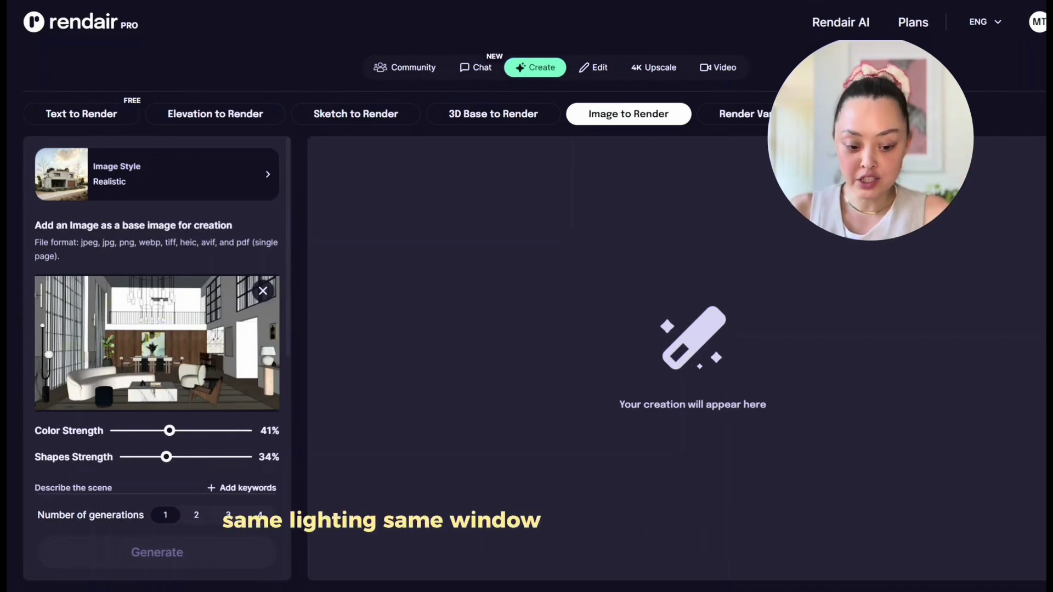
Describe the scene as a penthouse open living room with dining table in the back, marble kitchen counter on the right and daytime natural light coming through
scroll(130, 377, "down", 4)
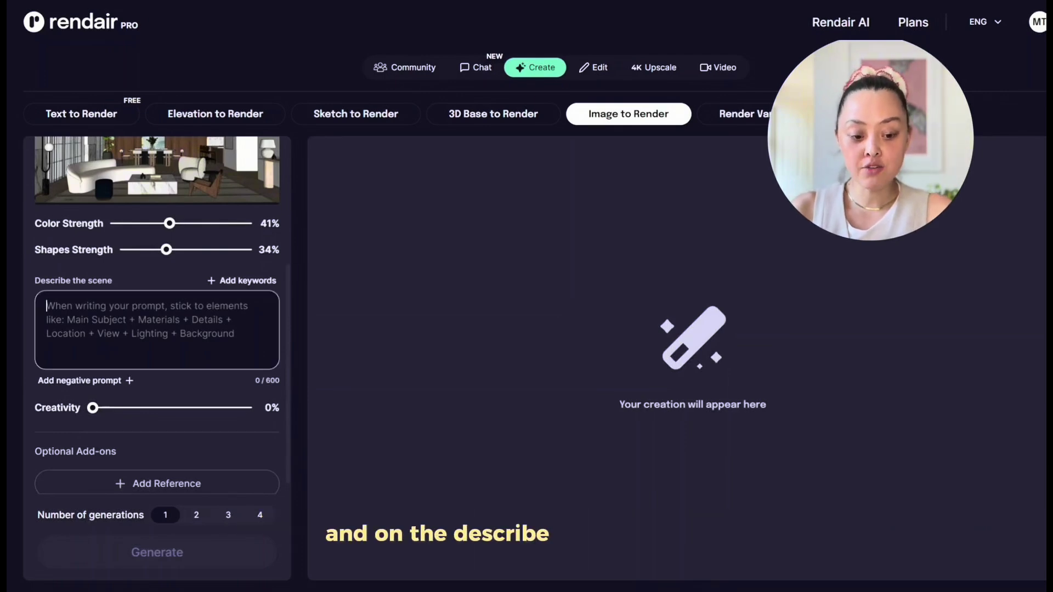
type("Penthouse open living room with dining table in the back and on the right hand side there is a kitchen counter made of marble counter top, daytime natural light coming through")
left_click(137, 281)
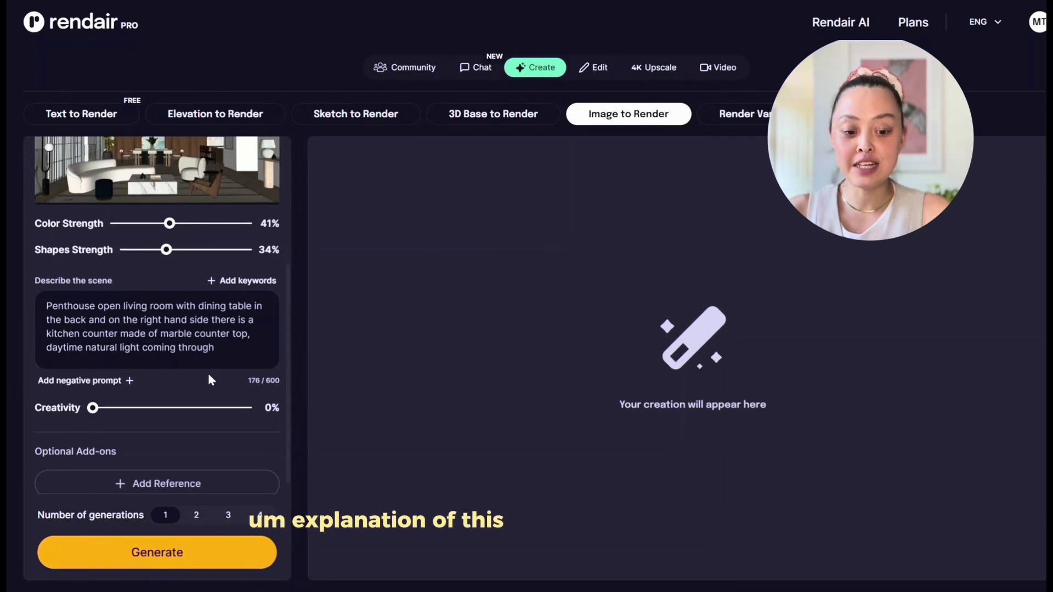
Set Creativity to 92% and generate the living room render
scroll(207, 370, "down", 1)
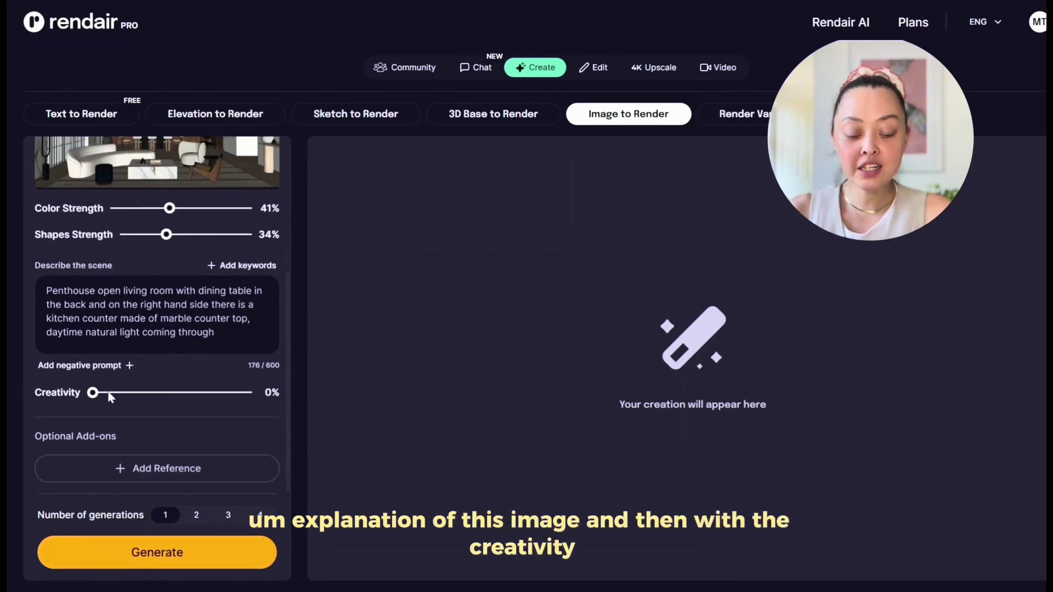
left_click_drag(93, 393, 233, 396)
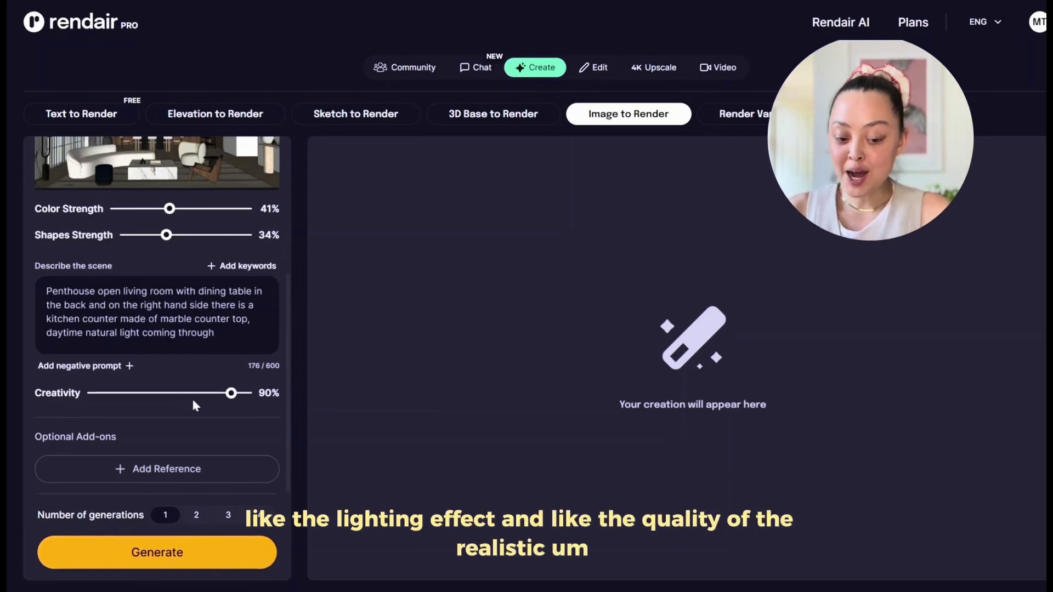
left_click_drag(234, 399, 237, 403)
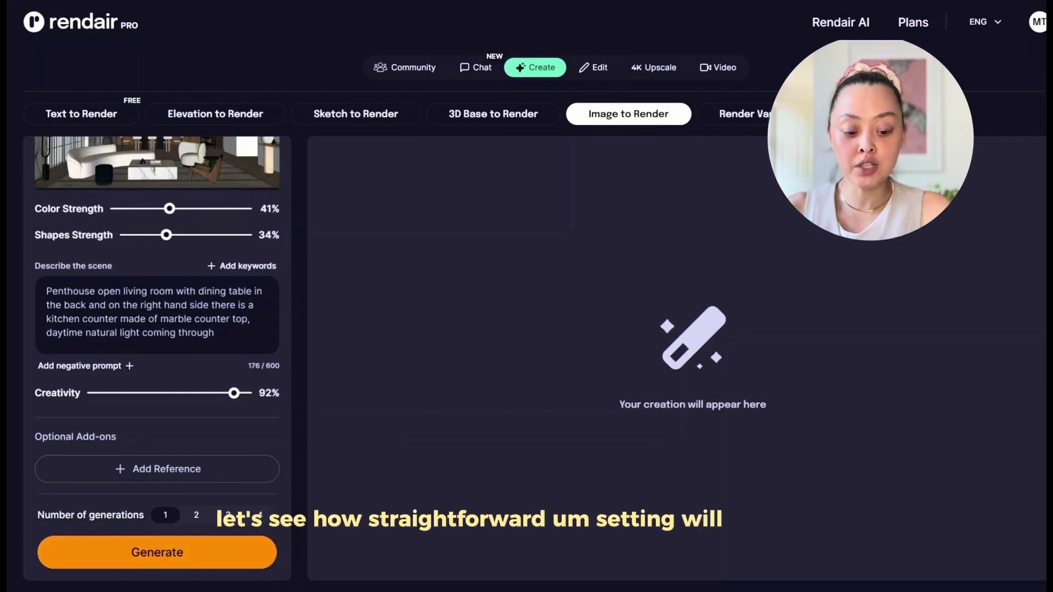
left_click(128, 555)
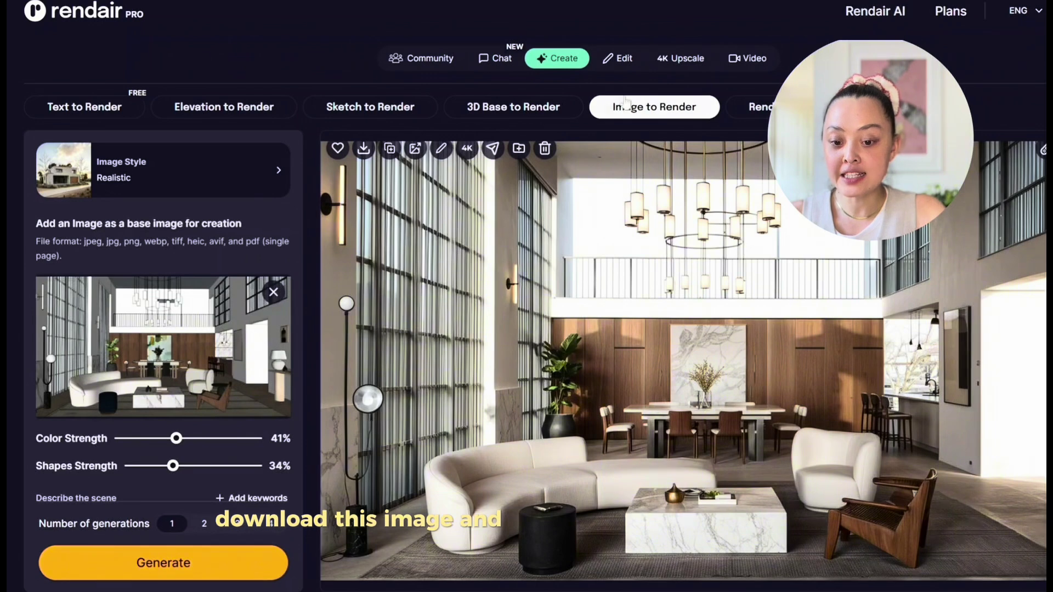
Switch to Image to Video and upload the living room render ai-render-5966689.jpg as the source image
left_click(747, 57)
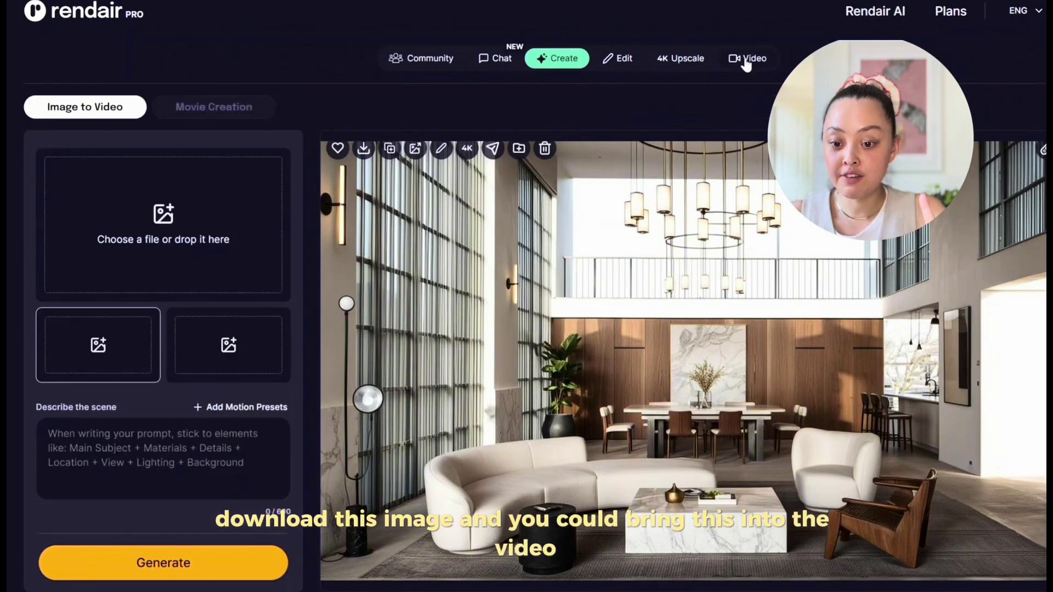
left_click(223, 317)
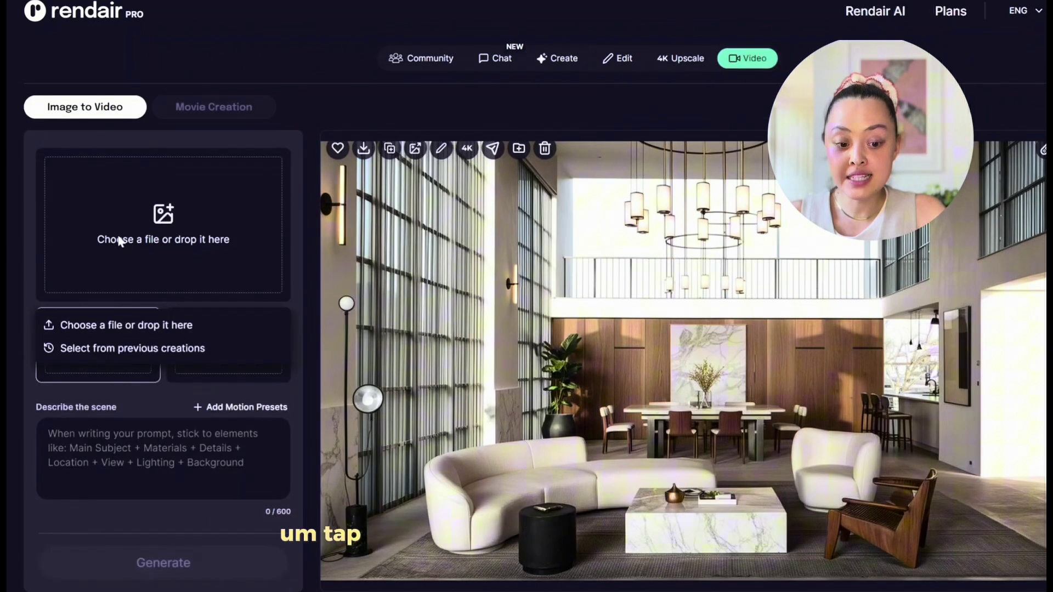
left_click(134, 326)
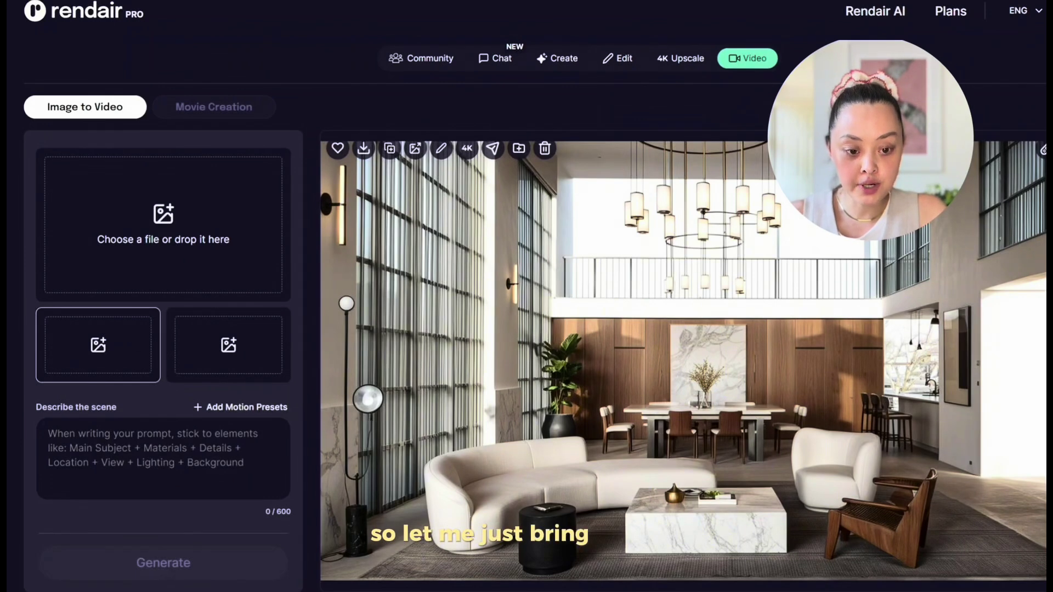
Generate a video of the living room with the scene description "walk the room moving forward" and play it back
left_click(48, 434)
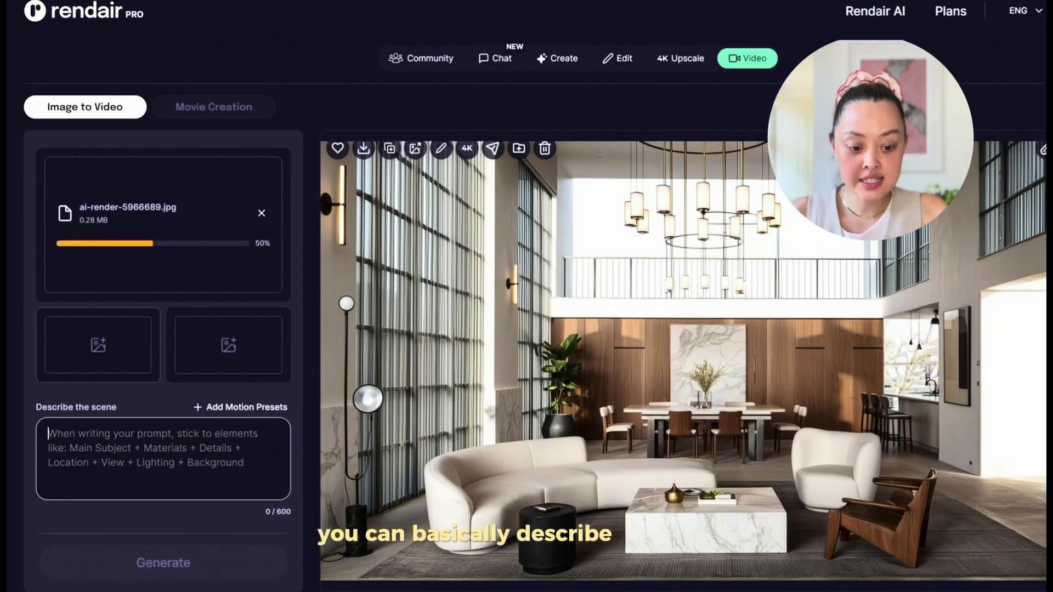
type("wa")
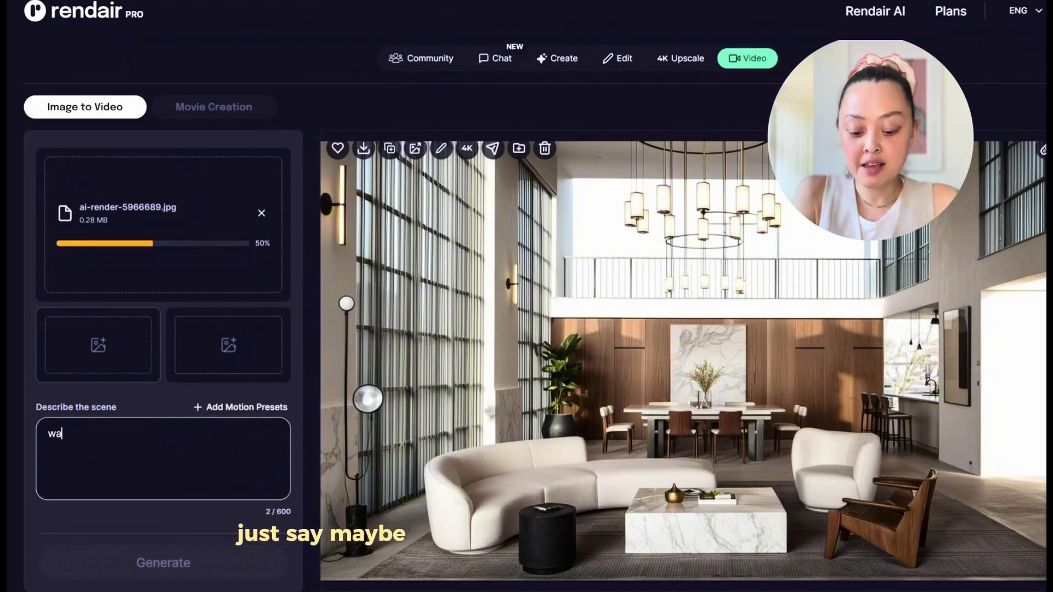
type("lk th")
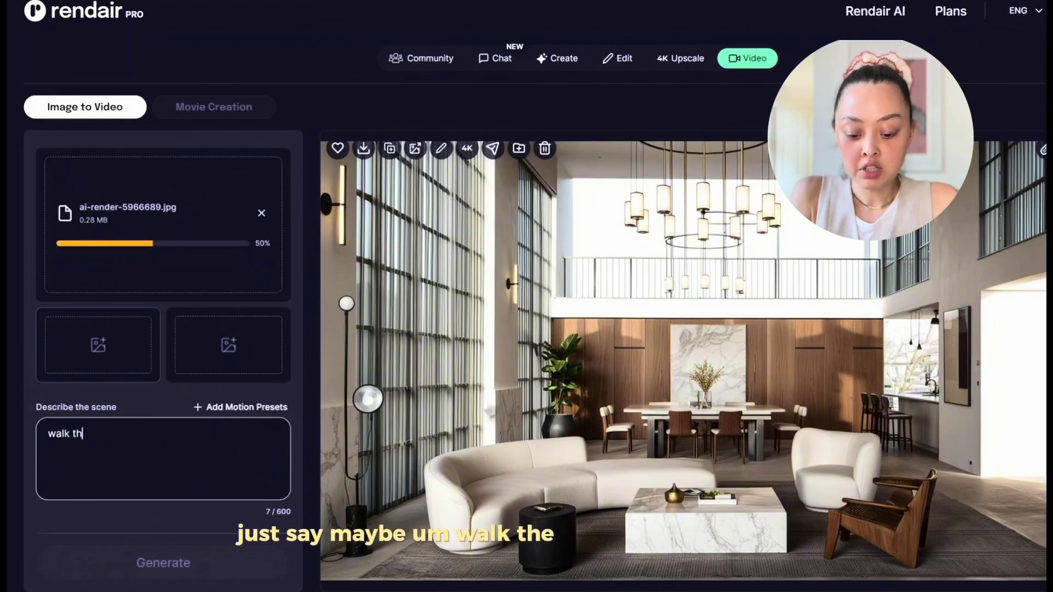
type("e room")
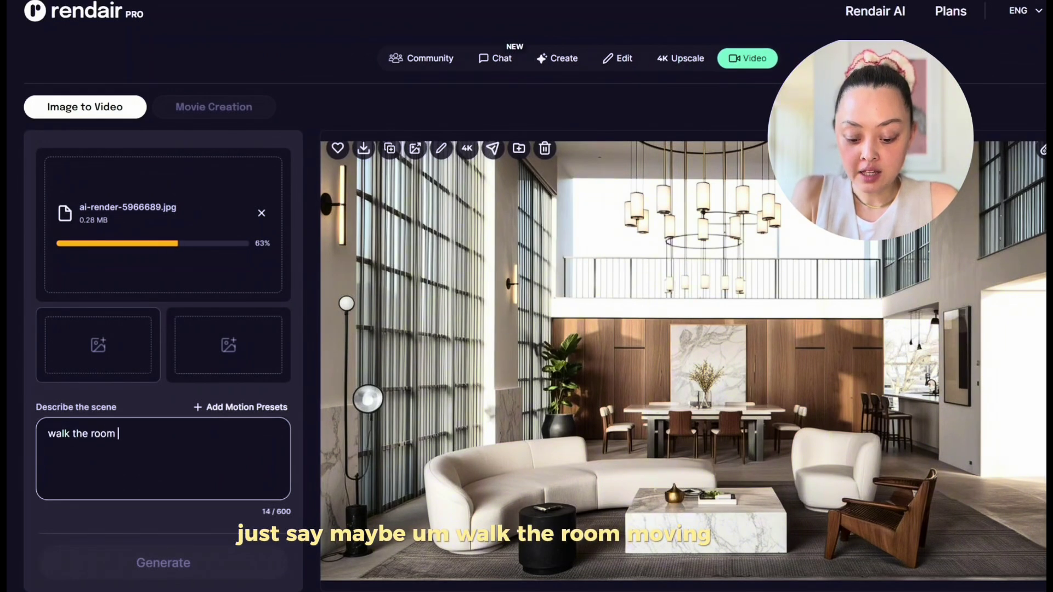
type(" mov")
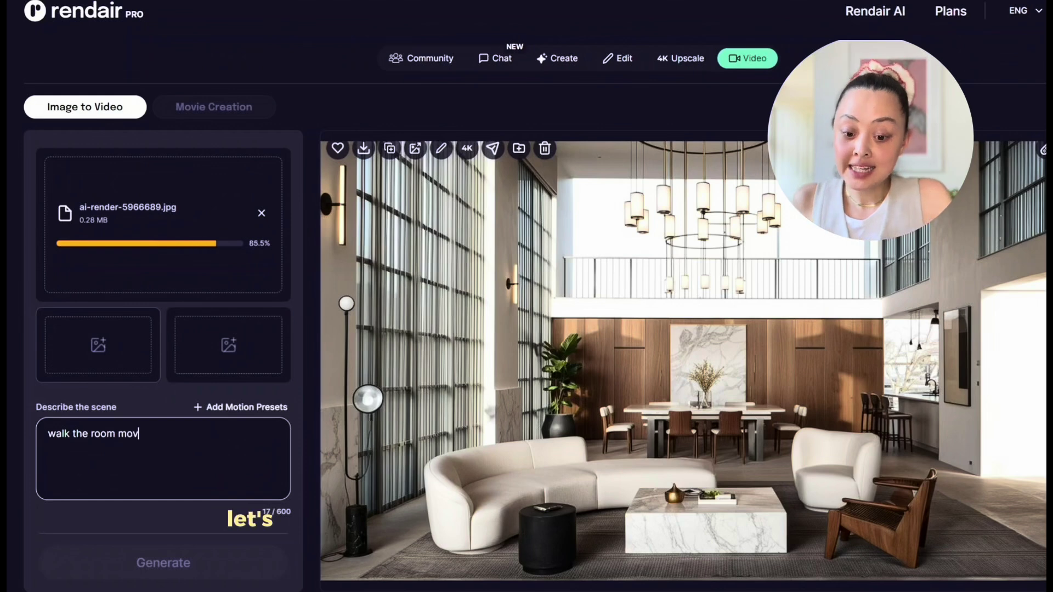
type("ing forw")
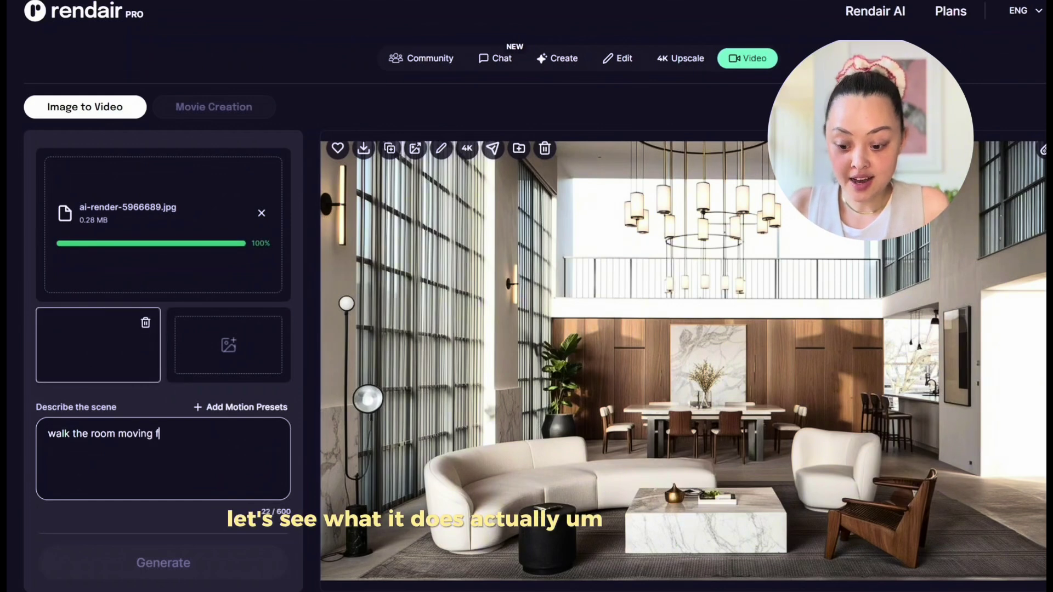
type("ard")
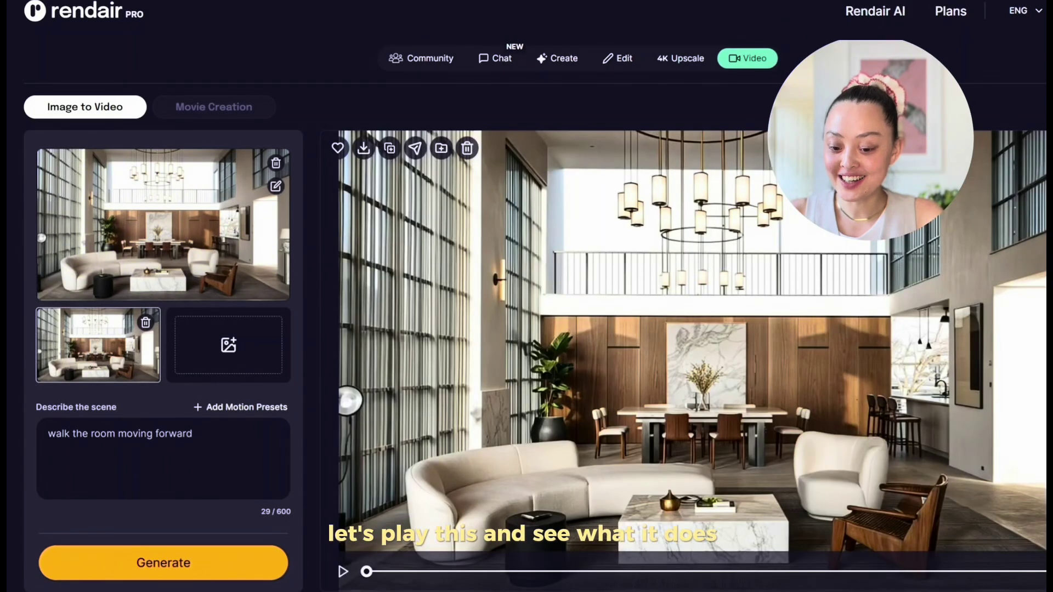
left_click(411, 484)
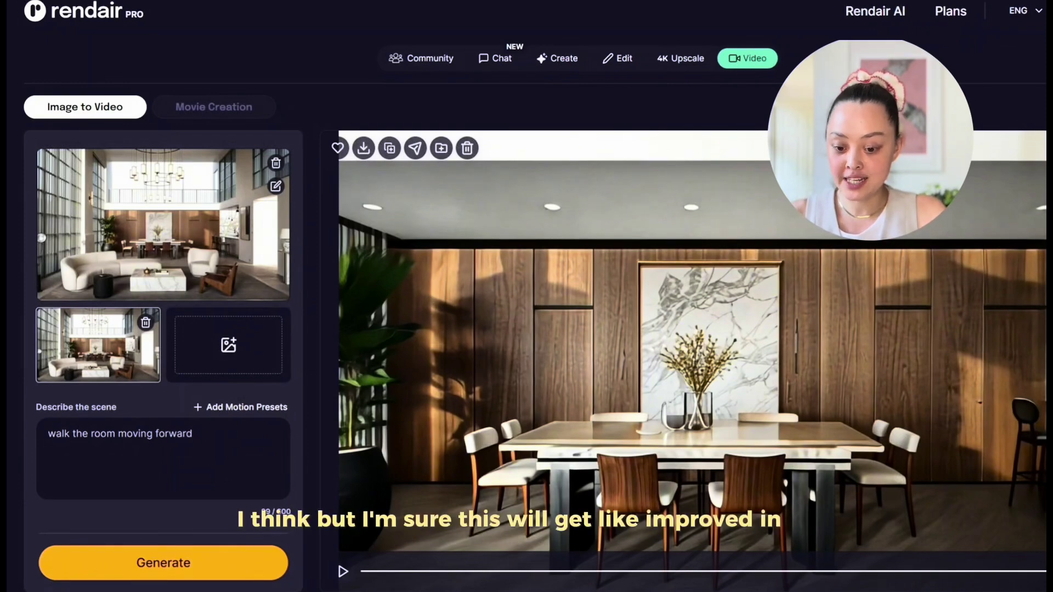
left_click(342, 572)
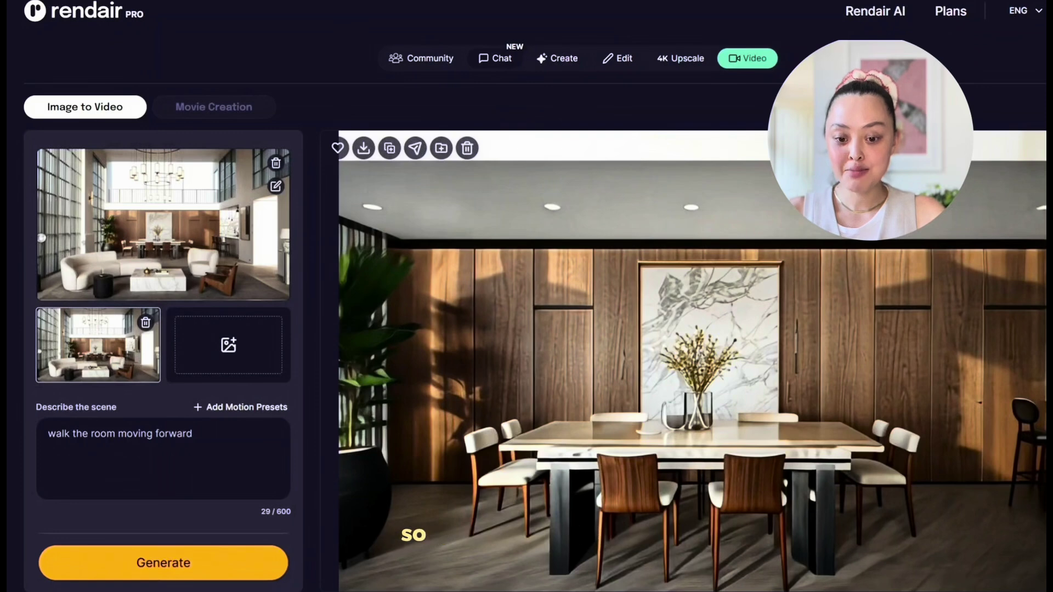
Switch to the AI chat and attach the original modelled living room image to a new message
left_click(496, 62)
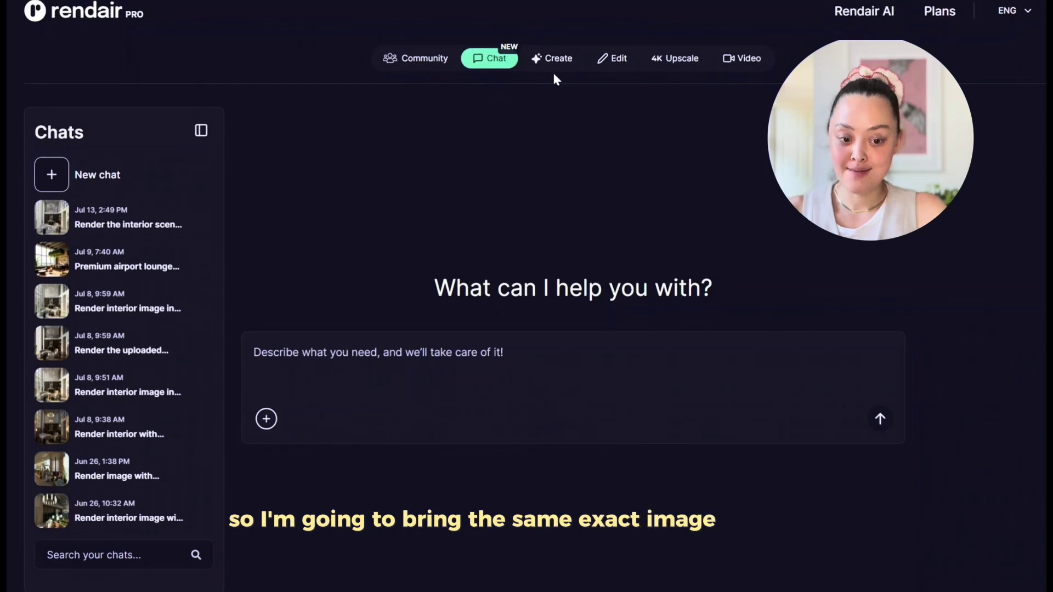
left_click(267, 419)
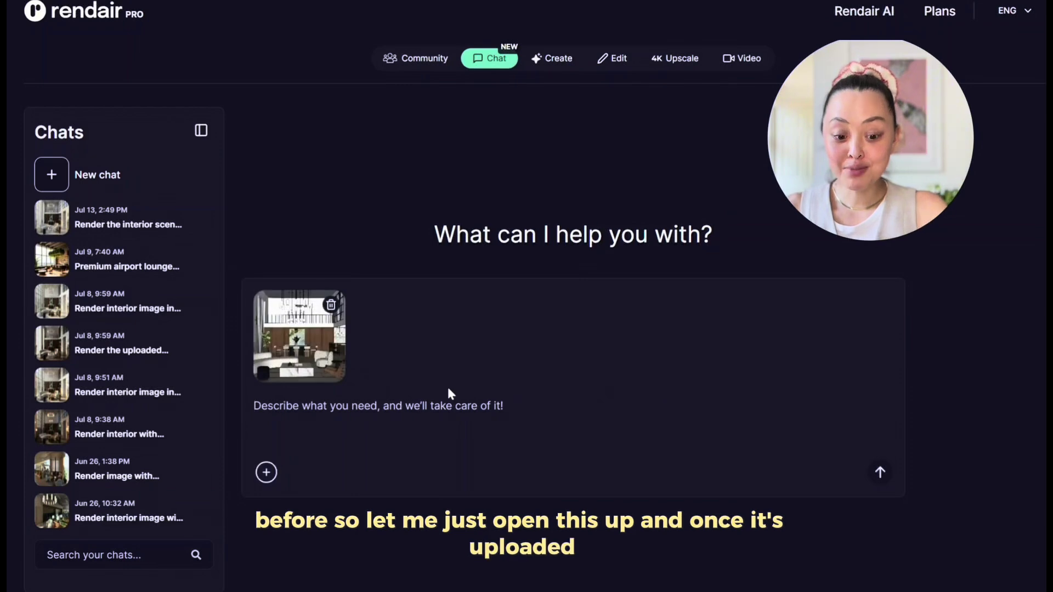
Send the request "render this image as accurate as possible and create a view of night time shots with light turned on" and enlarge the resulting render
type("re")
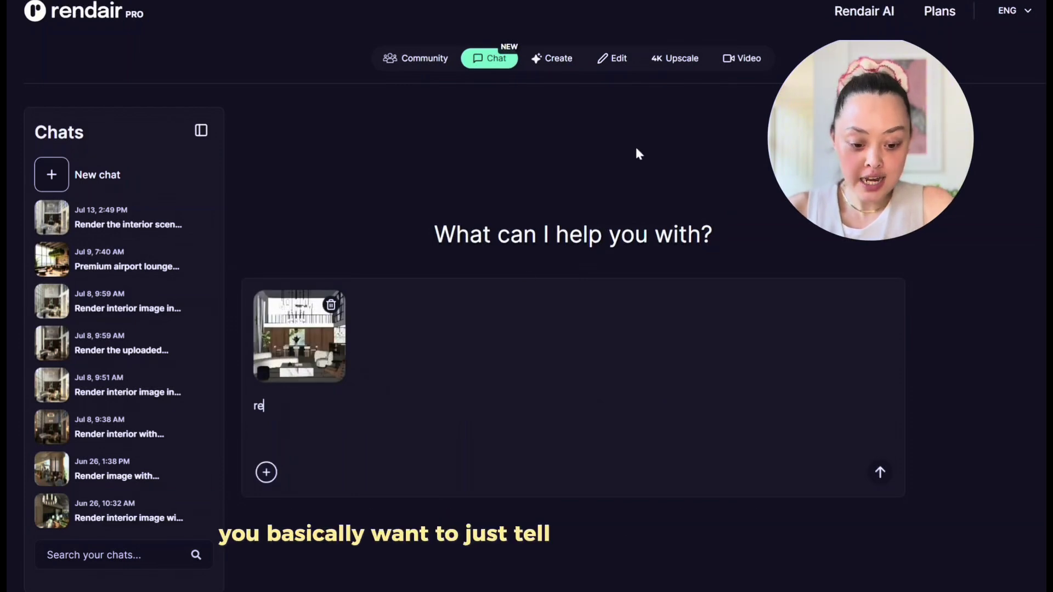
type("nder this imag")
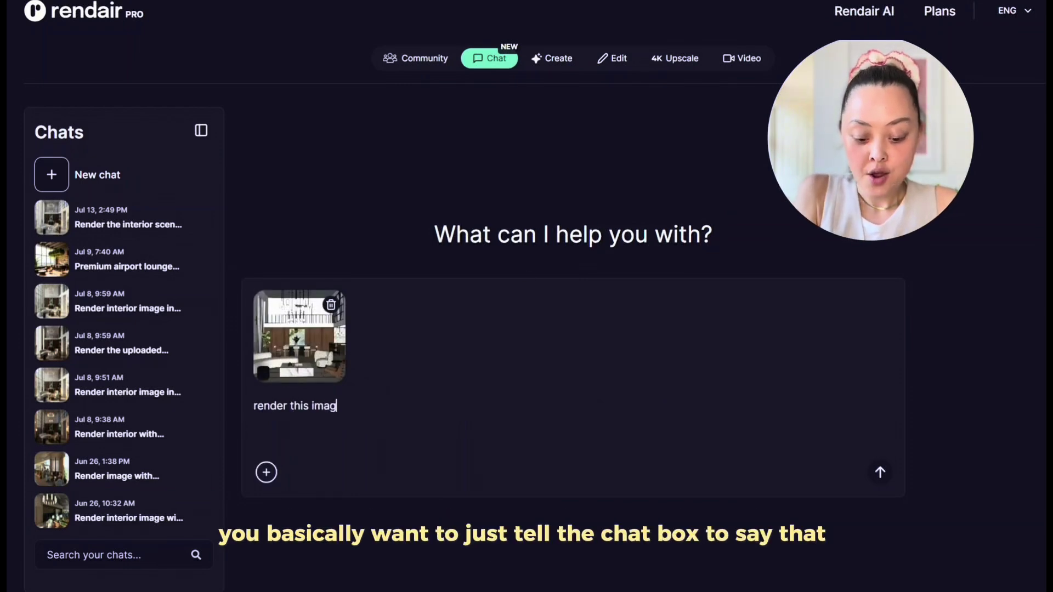
type("e as")
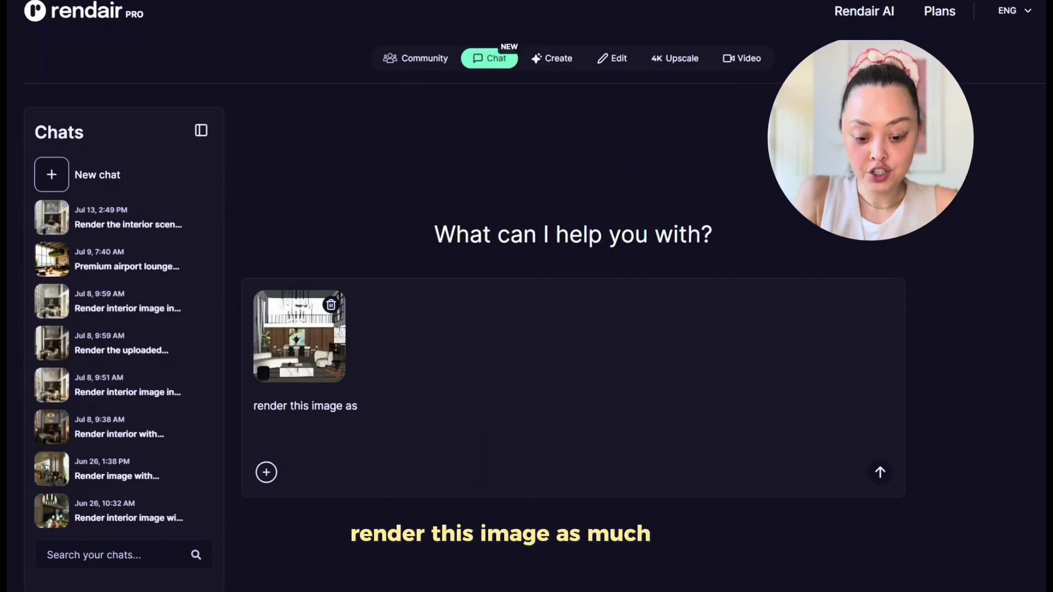
type(" muchaccurate")
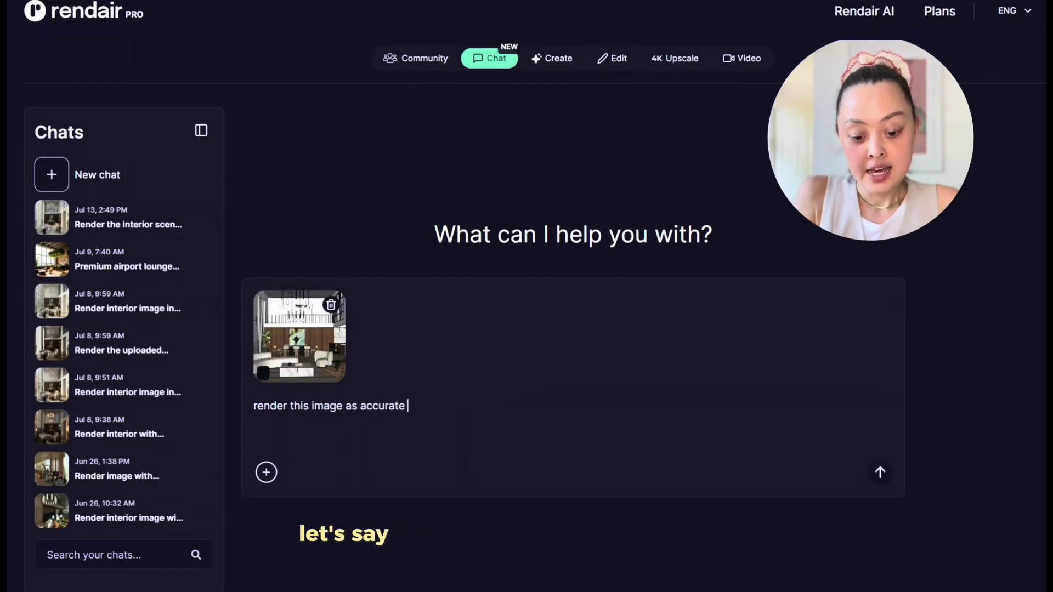
type(" as possible")
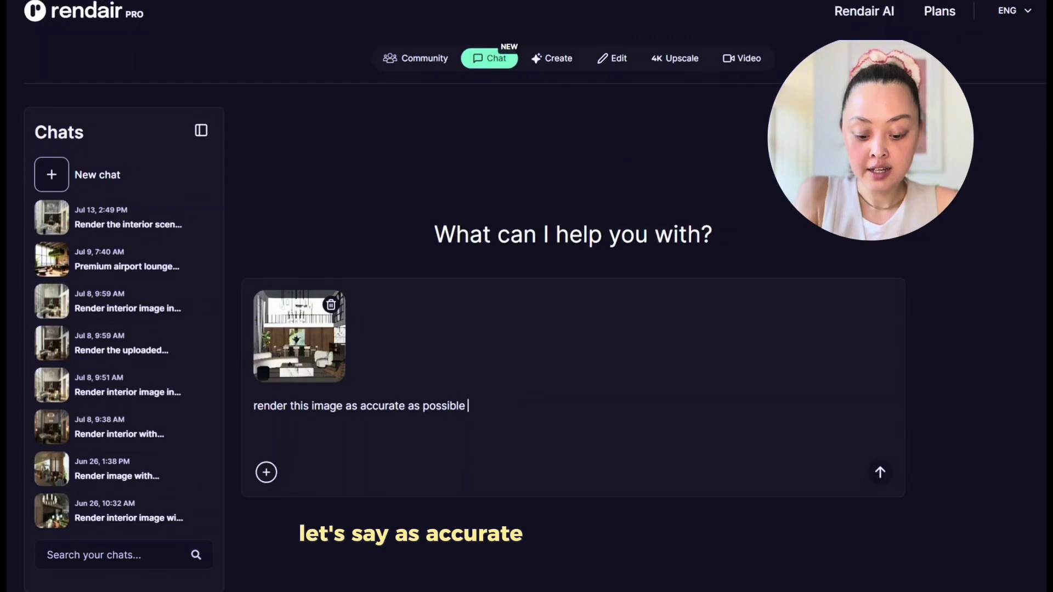
type(" and")
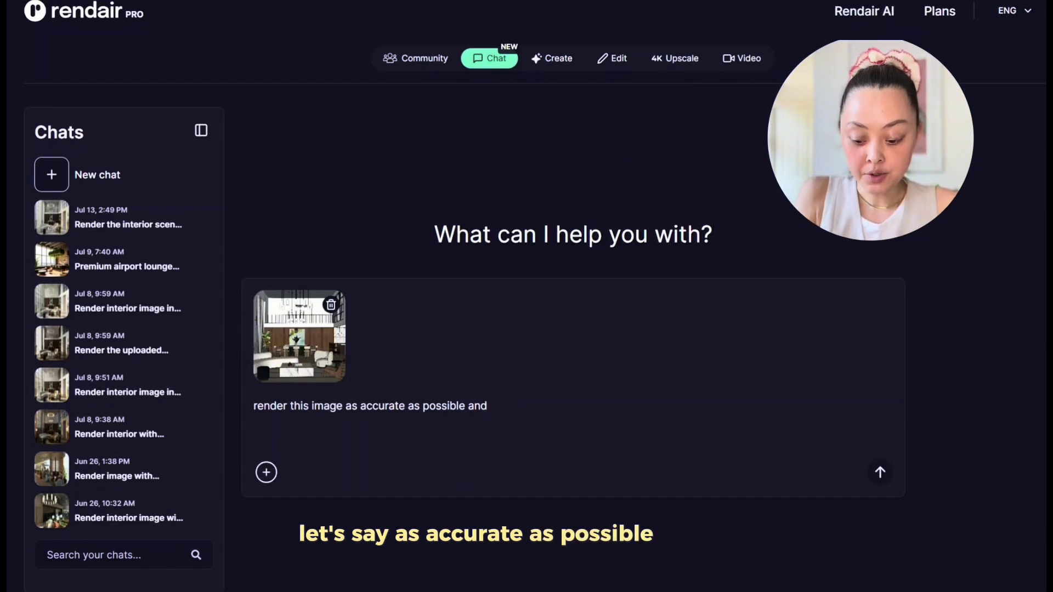
type(" create a vie")
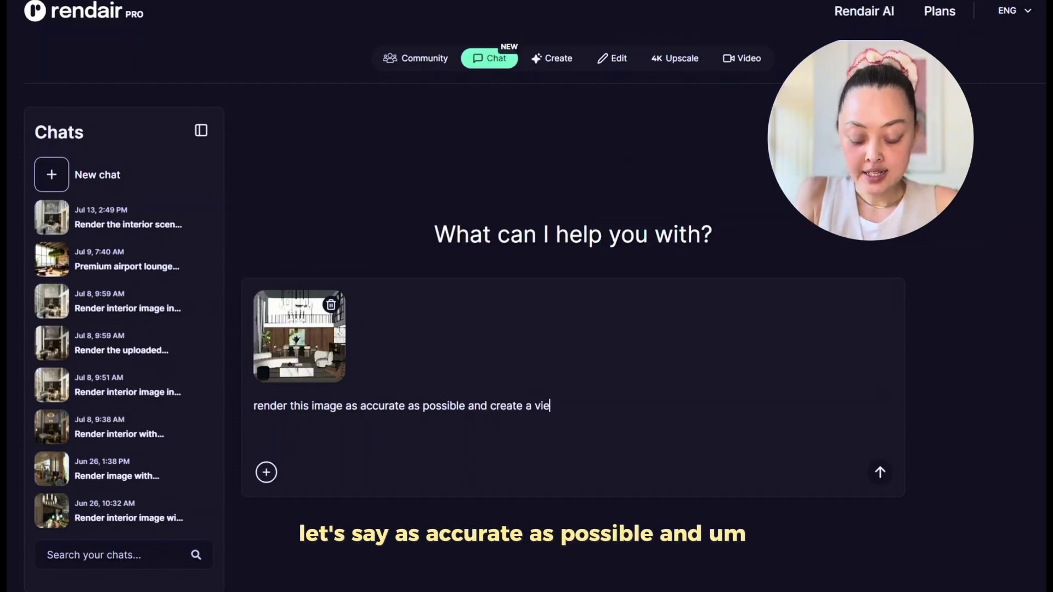
type("w of nig")
type("ht ")
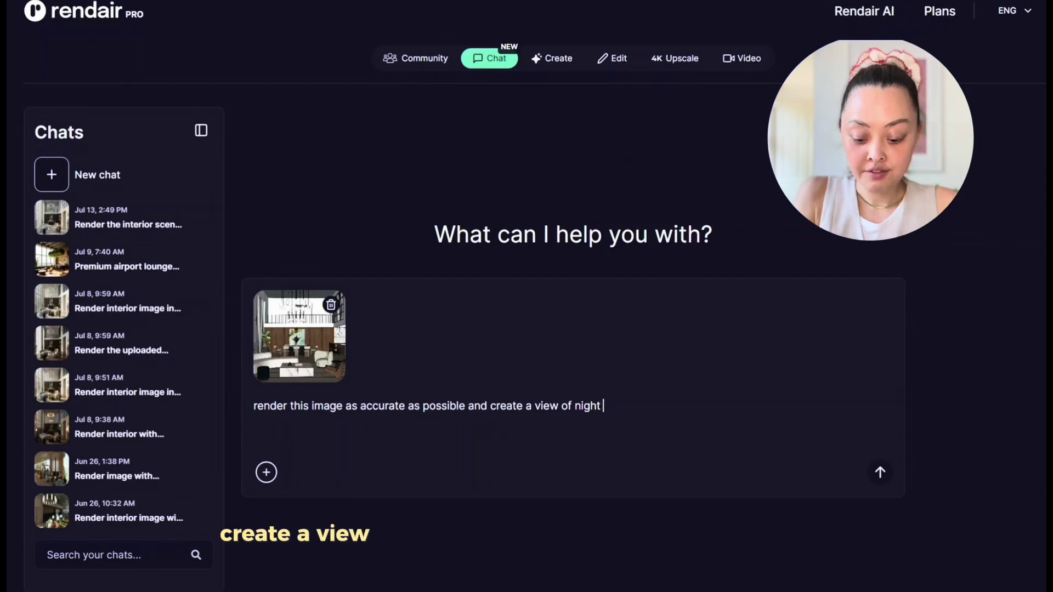
type("time shots with ligh")
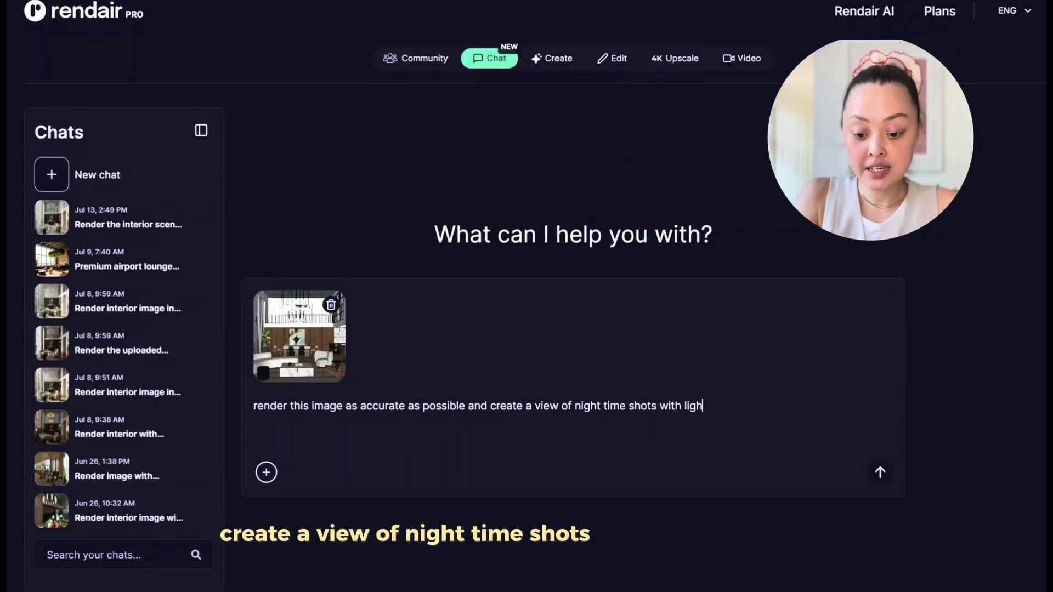
type("t turned ")
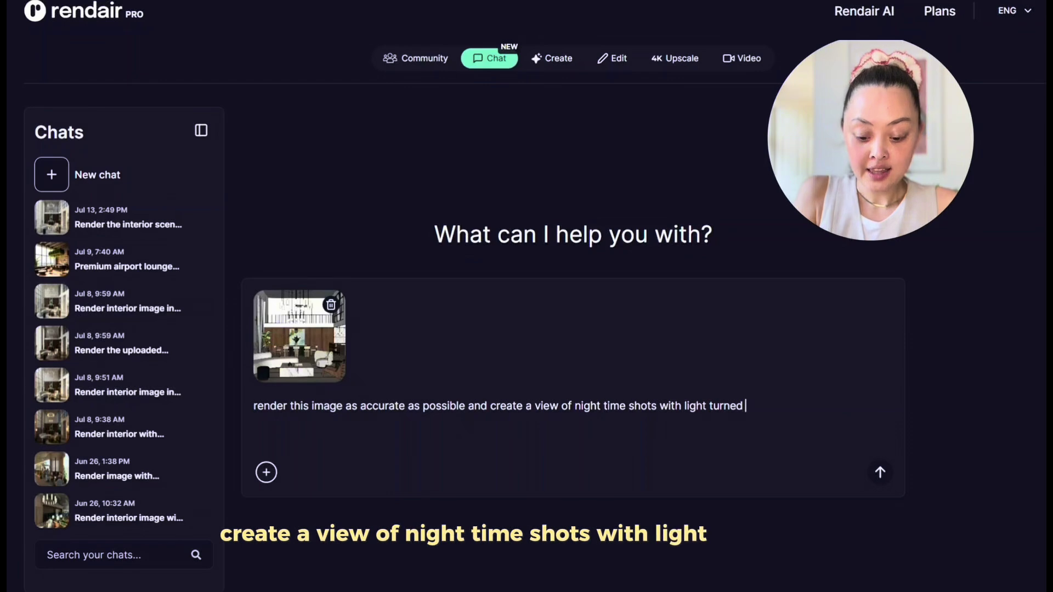
type("on")
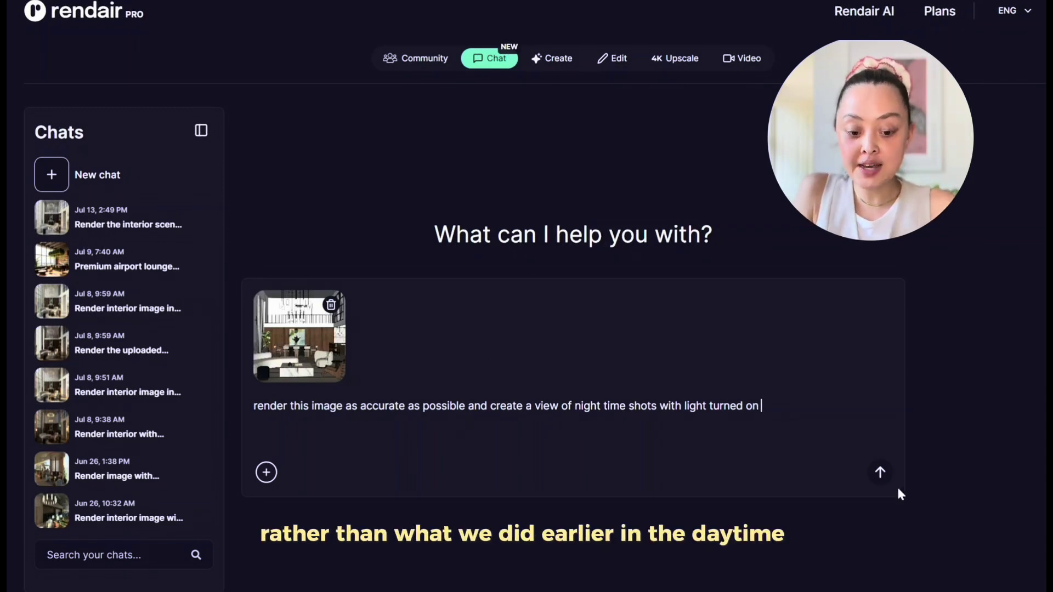
left_click(880, 472)
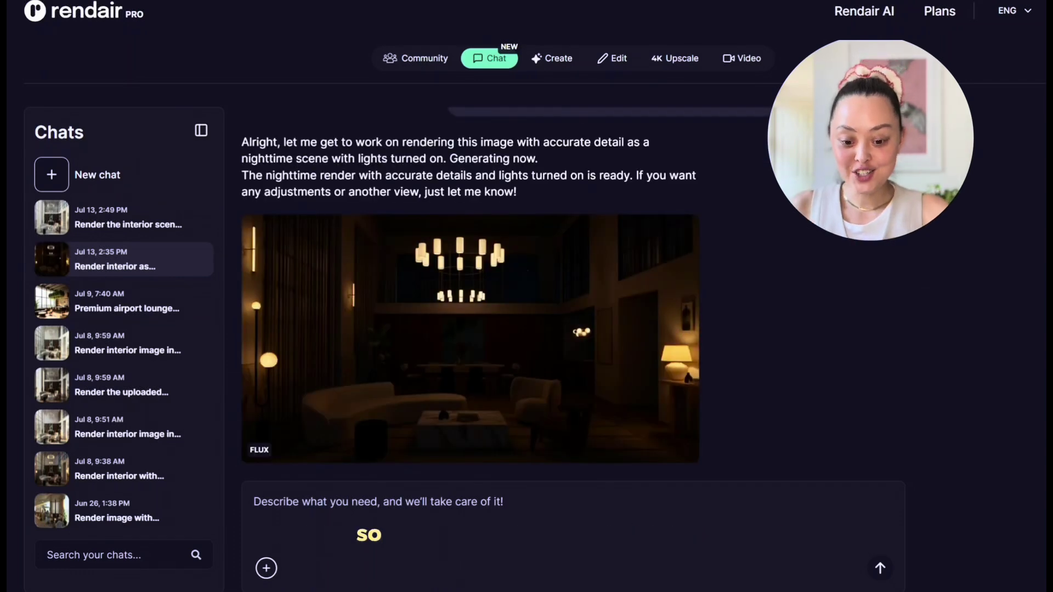
left_click(487, 344)
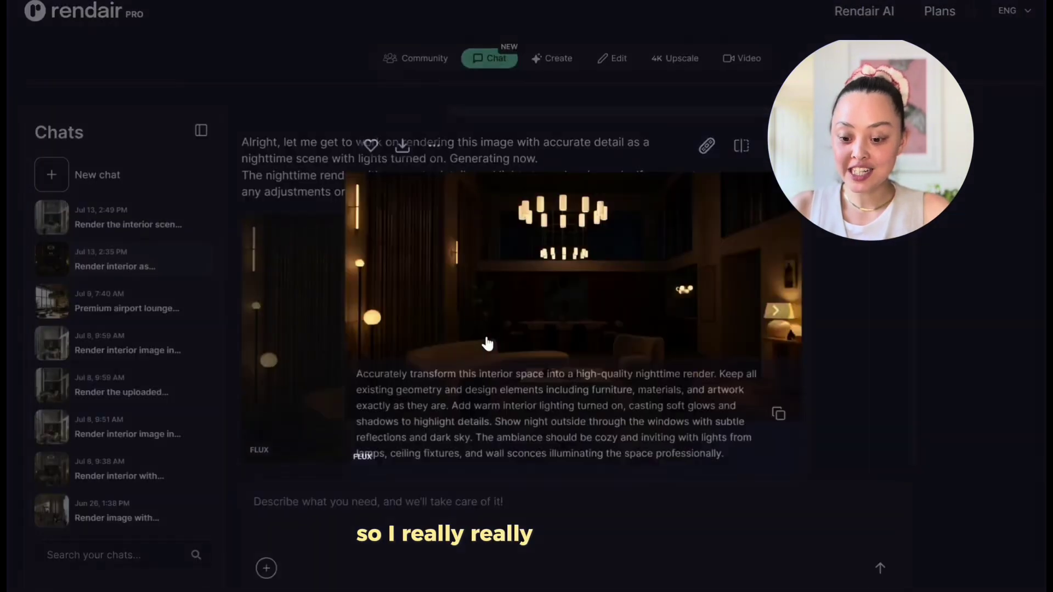